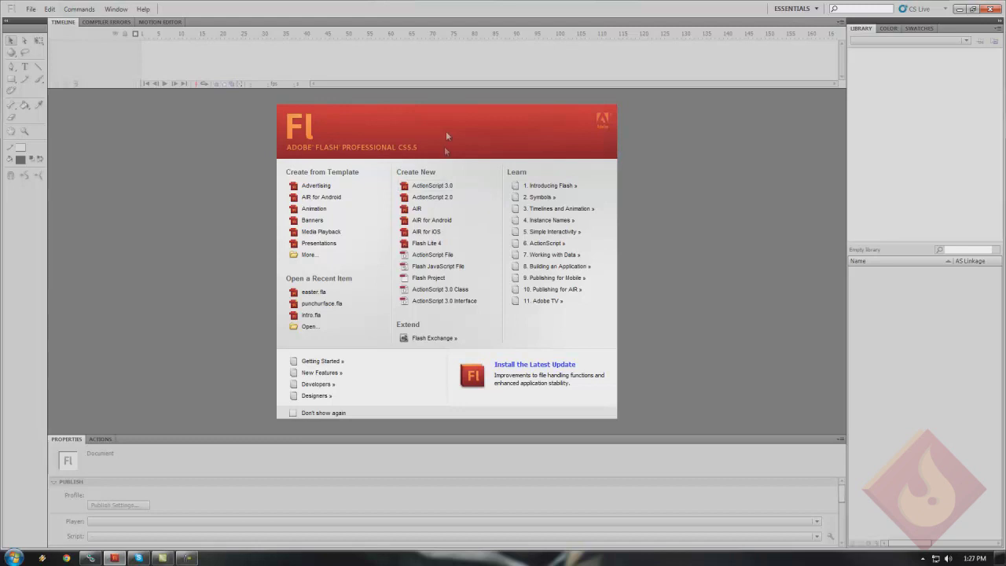
Create a new ActionScript 3.0 document and check its frame rate and stage size properties
left_click(444, 187)
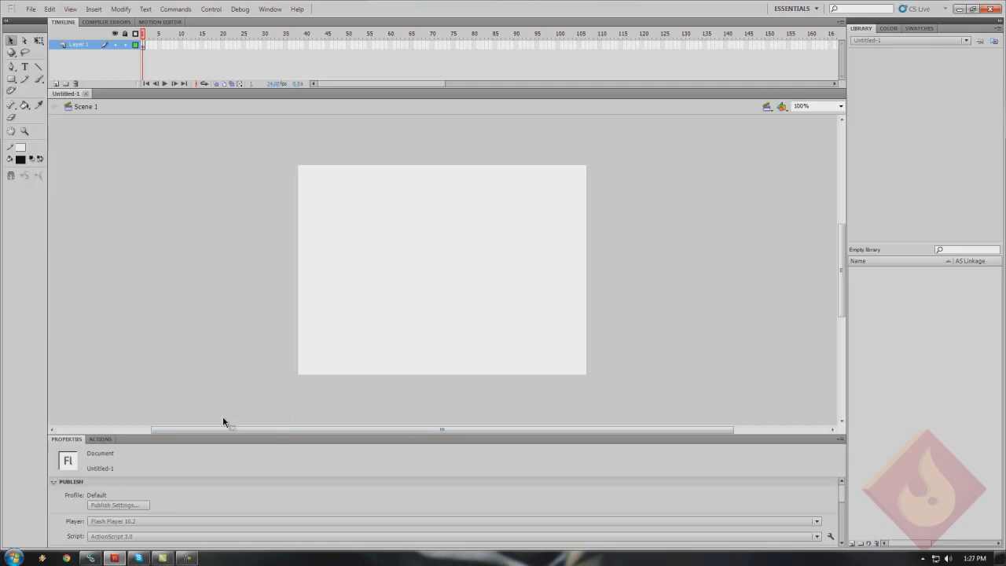
scroll(70, 518, "down", 1)
scroll(63, 497, "down", 2)
scroll(65, 496, "up", 1)
scroll(128, 426, "up", 4)
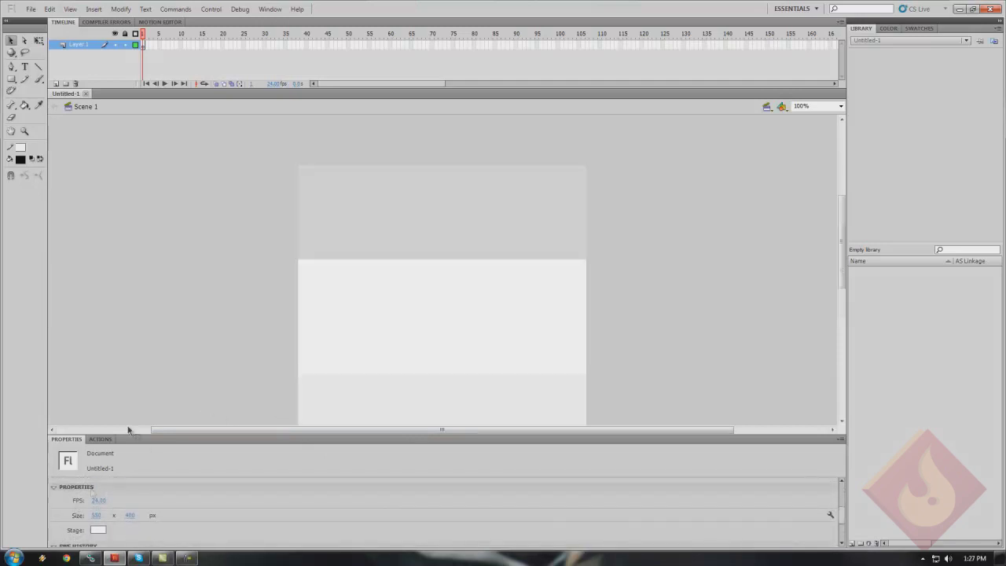
scroll(213, 389, "down", 5)
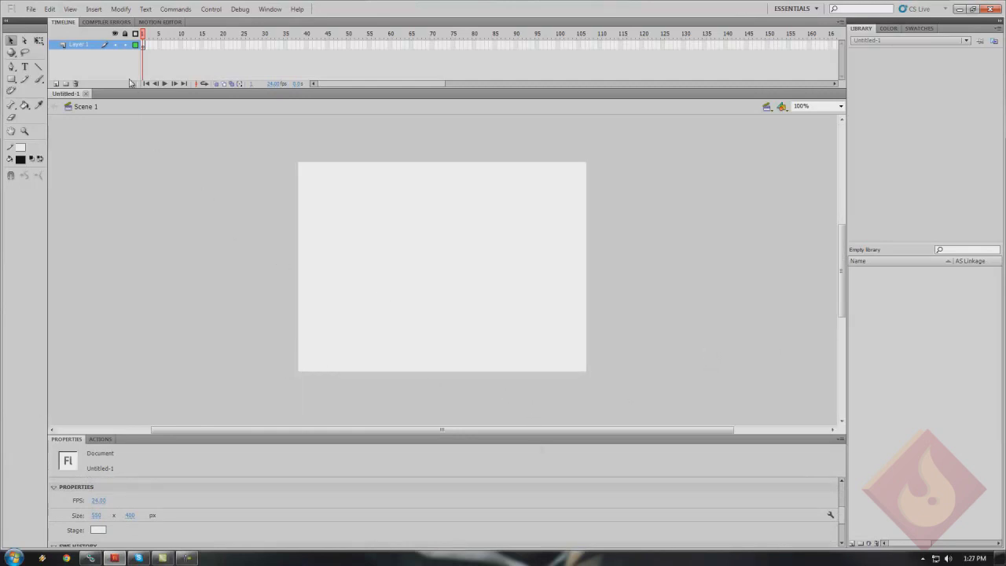
Draw a cartoon character in black with a larger brush: round head, two oval eyes, neck, T-shirt and arms
left_click(39, 80)
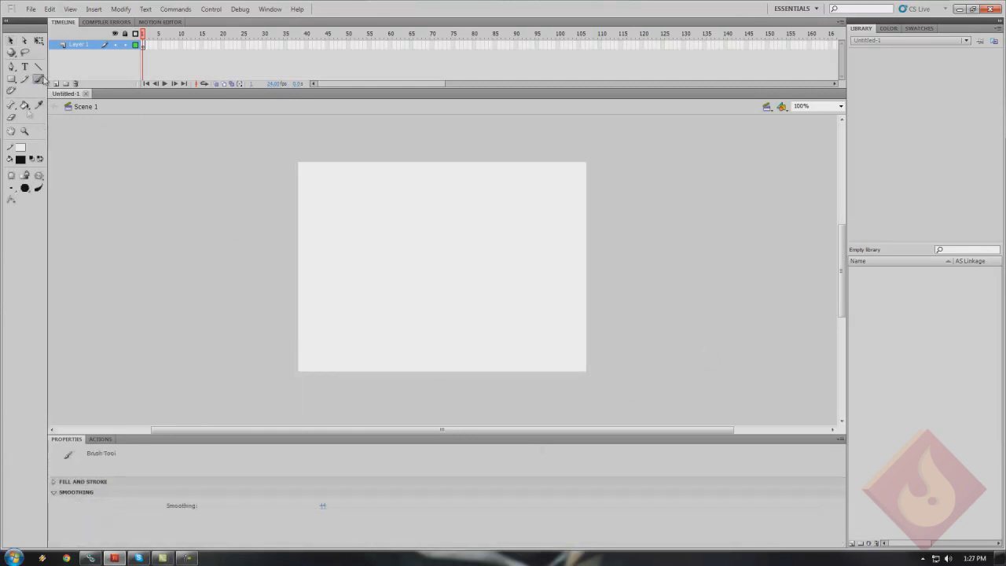
left_click(11, 189)
left_click(36, 228)
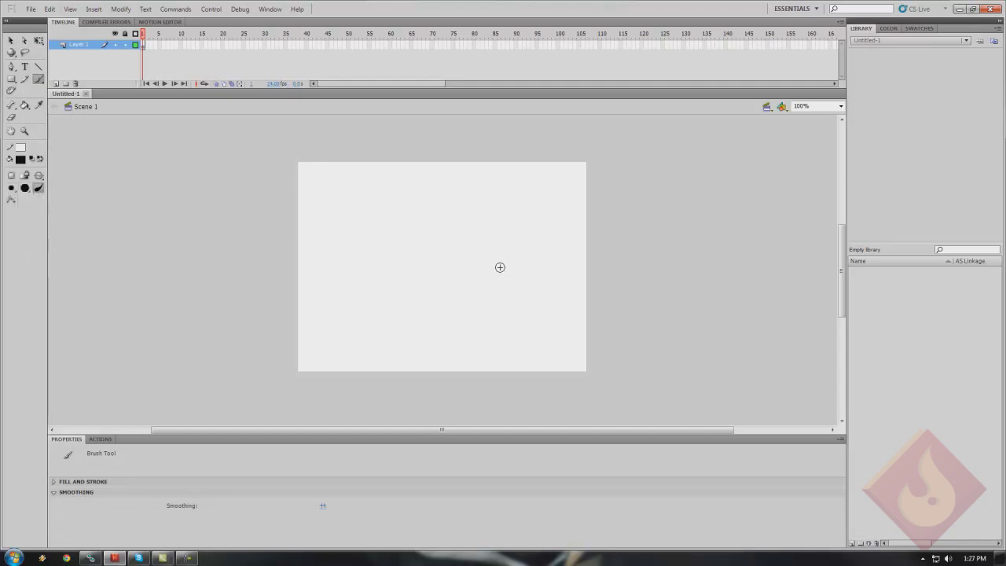
mouse_move(399, 176)
left_mouse_down()
mouse_move(484, 249)
mouse_move(390, 166)
left_mouse_up()
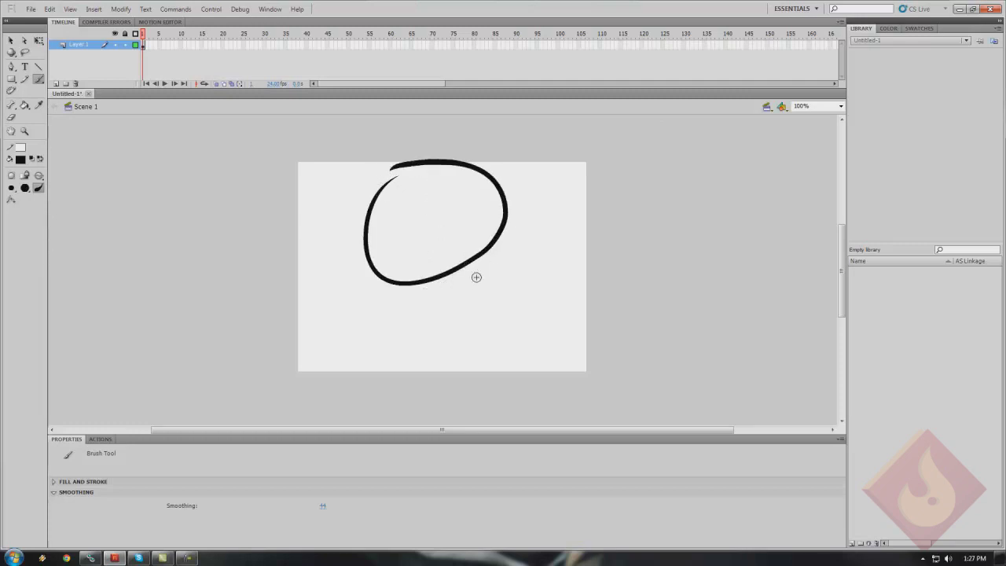
mouse_move(455, 270)
left_mouse_down()
mouse_move(460, 294)
mouse_move(448, 299)
mouse_move(542, 298)
mouse_move(504, 320)
mouse_move(583, 395)
left_mouse_up()
left_click_drag(538, 326, 553, 401)
mouse_move(446, 321)
left_mouse_down()
mouse_move(463, 385)
mouse_move(455, 370)
left_mouse_up()
left_click_drag(448, 284, 432, 350)
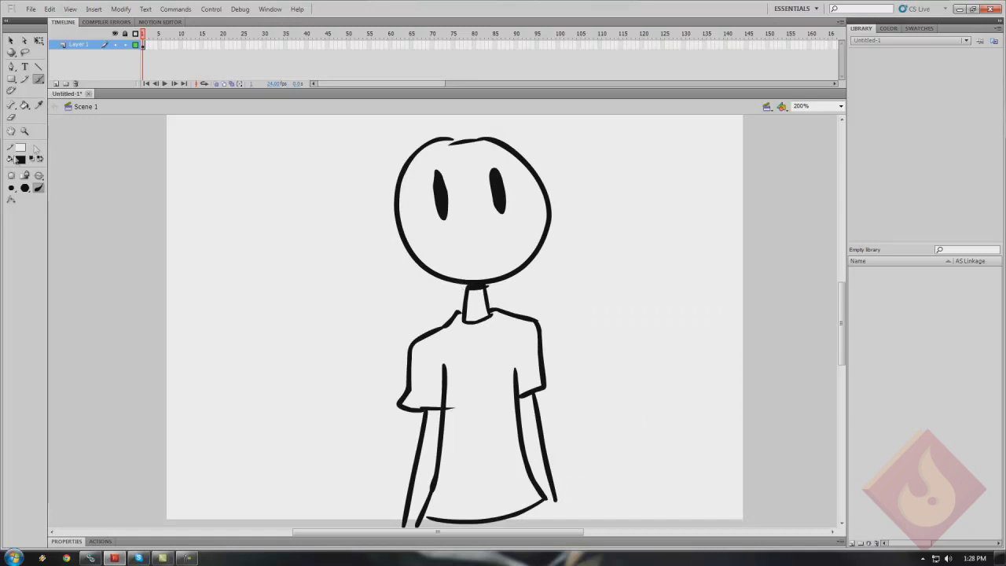
Choose the Eraser tool and give it a small eraser size
left_click(11, 116)
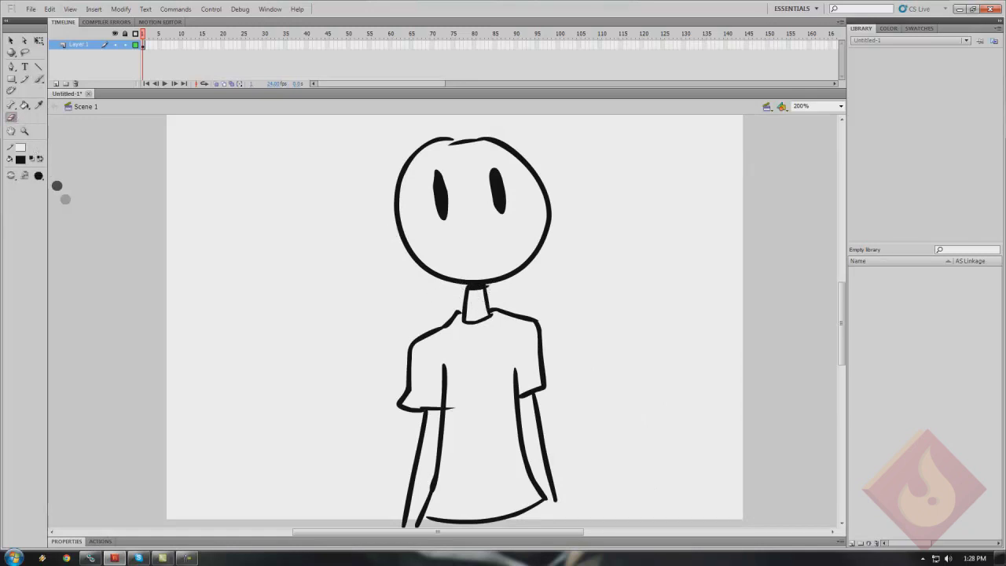
left_click(41, 179)
left_click(60, 177)
Import the sound file from the Desktop into the library
left_click(32, 10)
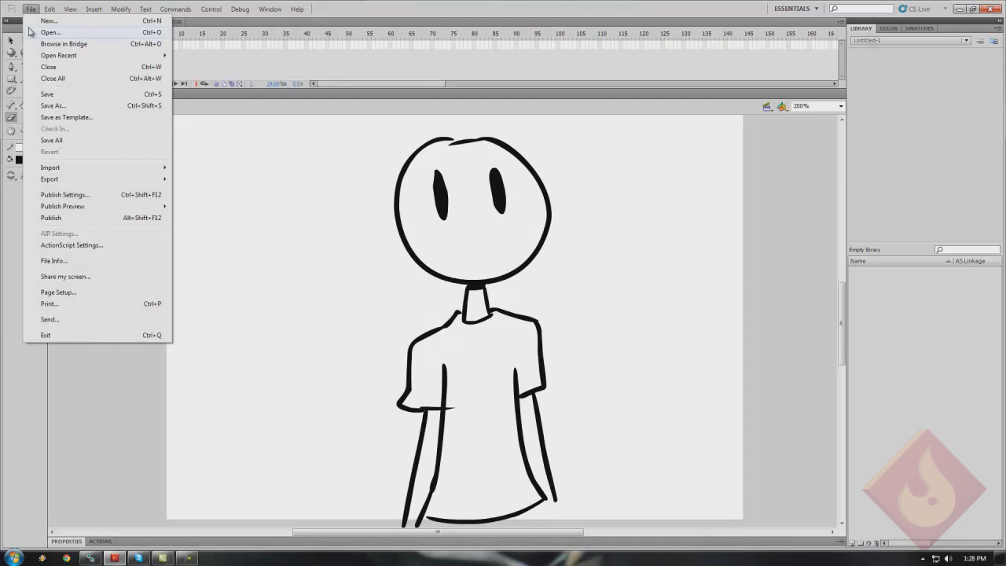
mouse_move(102, 168)
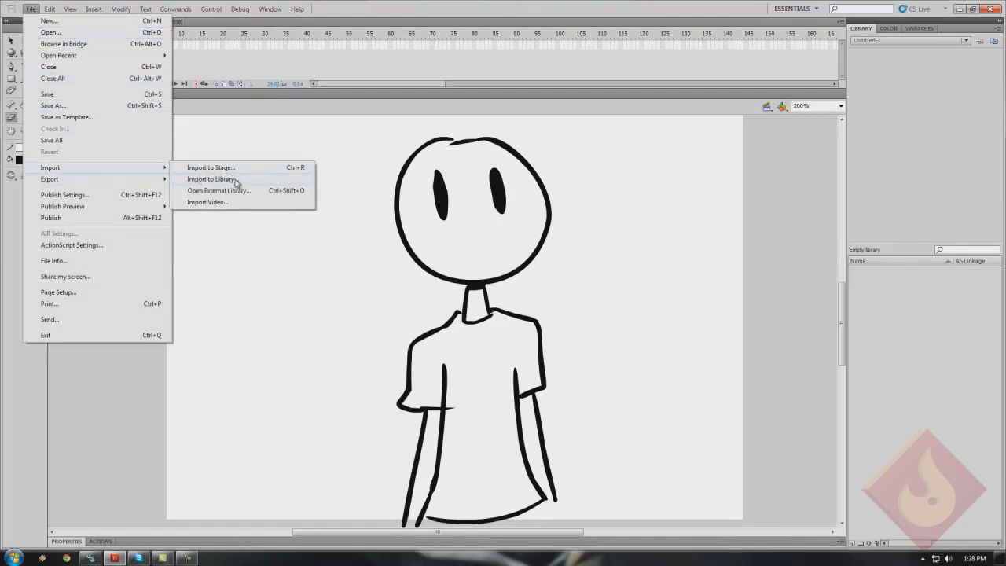
left_click(236, 180)
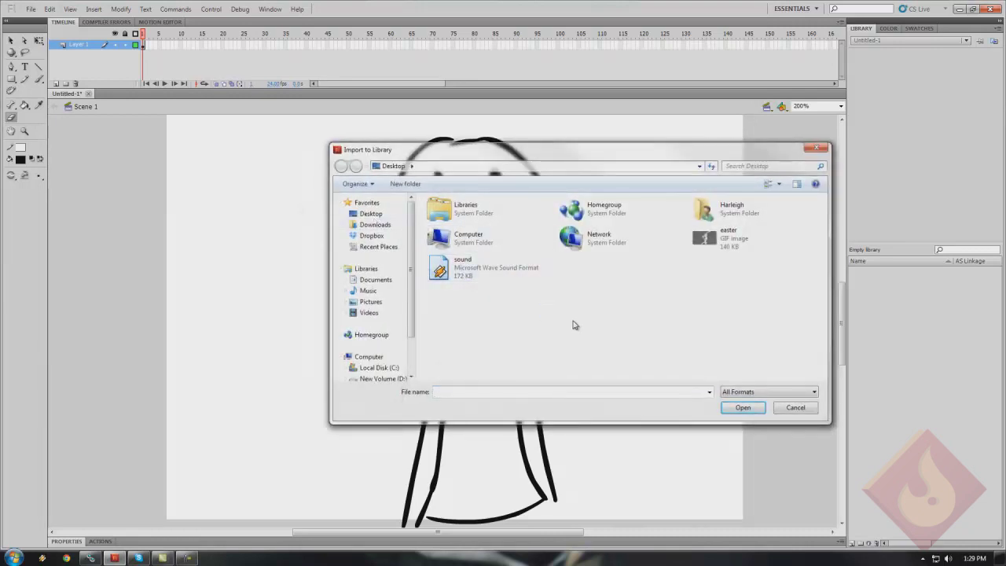
double_click(481, 273)
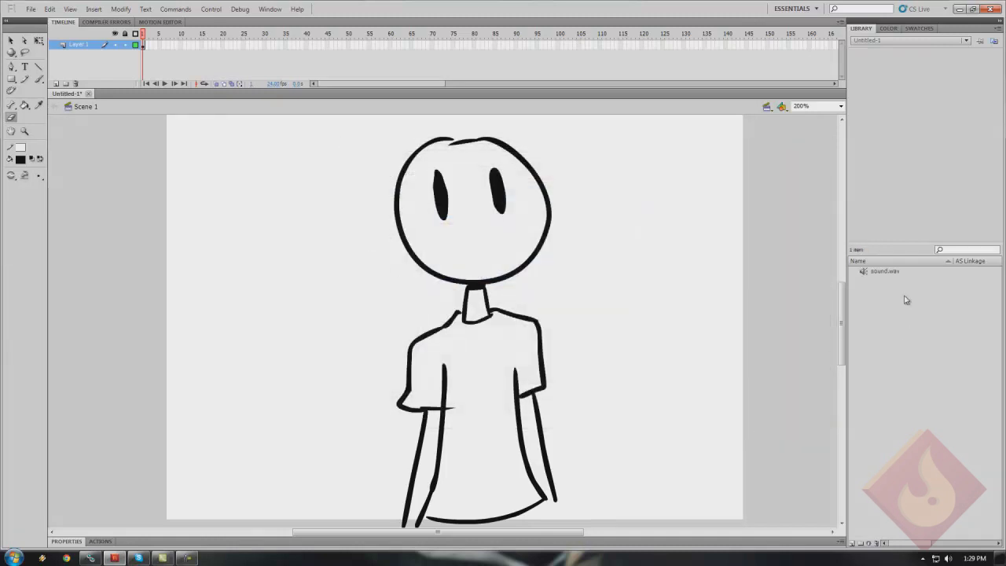
Add a new layer, move it below the drawing layer, and extend both layers to frame 40
left_click(57, 84)
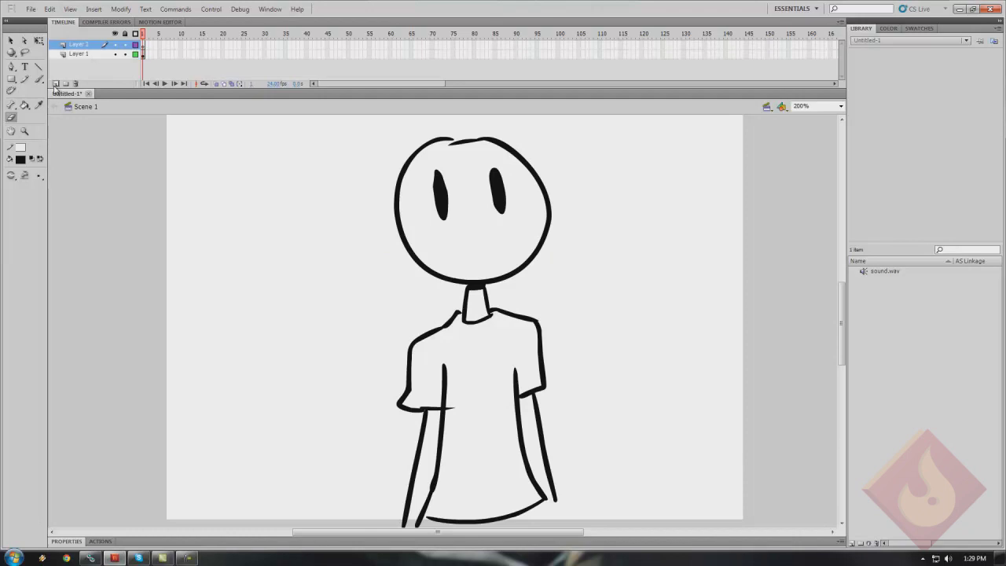
left_click_drag(91, 47, 89, 61)
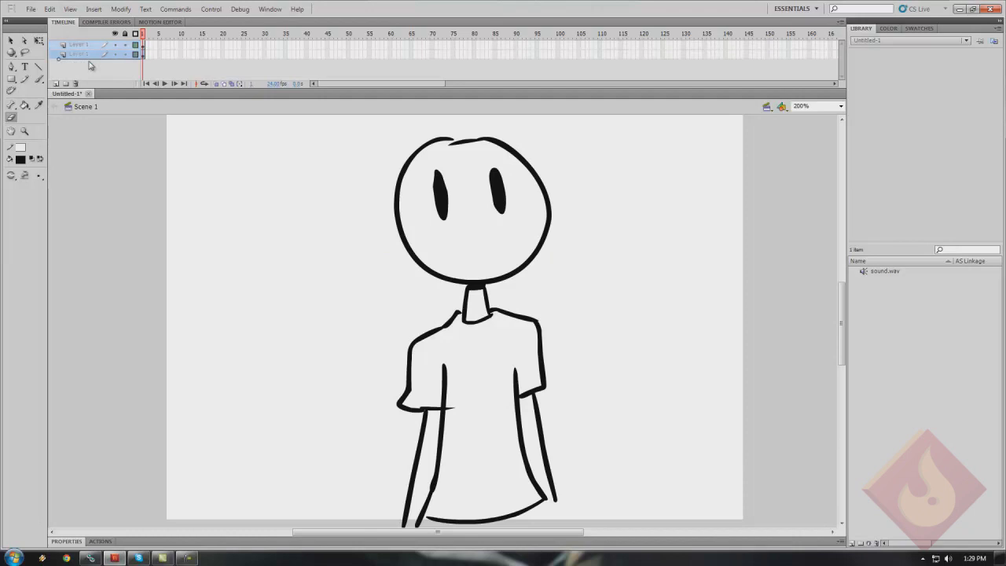
left_click(307, 55)
key("F5")
left_click(307, 46)
key("F5")
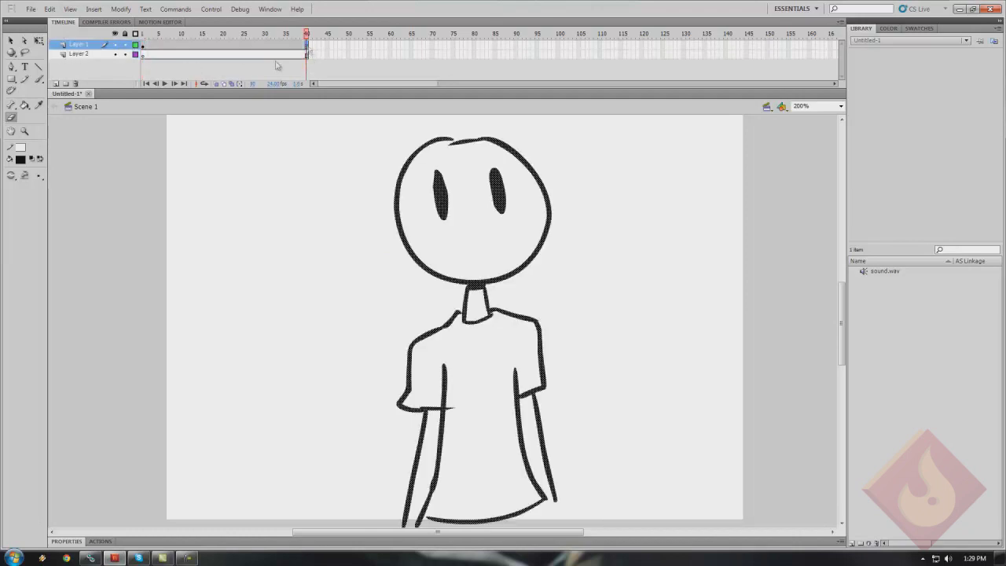
Place sound.wav from the library on Layer 2, starting at frame 1
left_click(143, 55)
left_click_drag(883, 271, 317, 271)
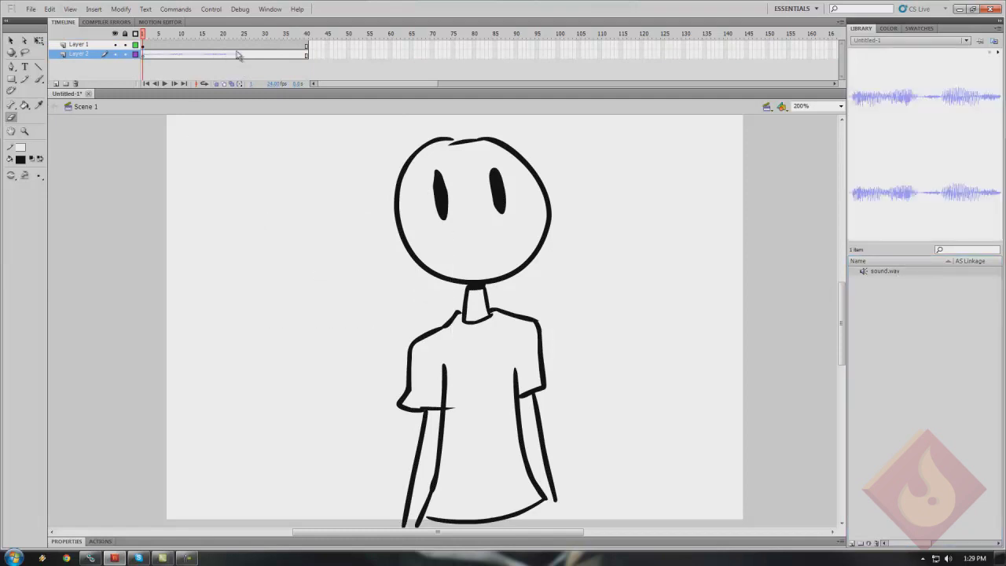
Remove frames 25 to 40 from both layers and add a keyframe at frame 24 of the sound layer
left_click(240, 56)
left_click(244, 55)
left_click(307, 48, "shift")
right_click(308, 49)
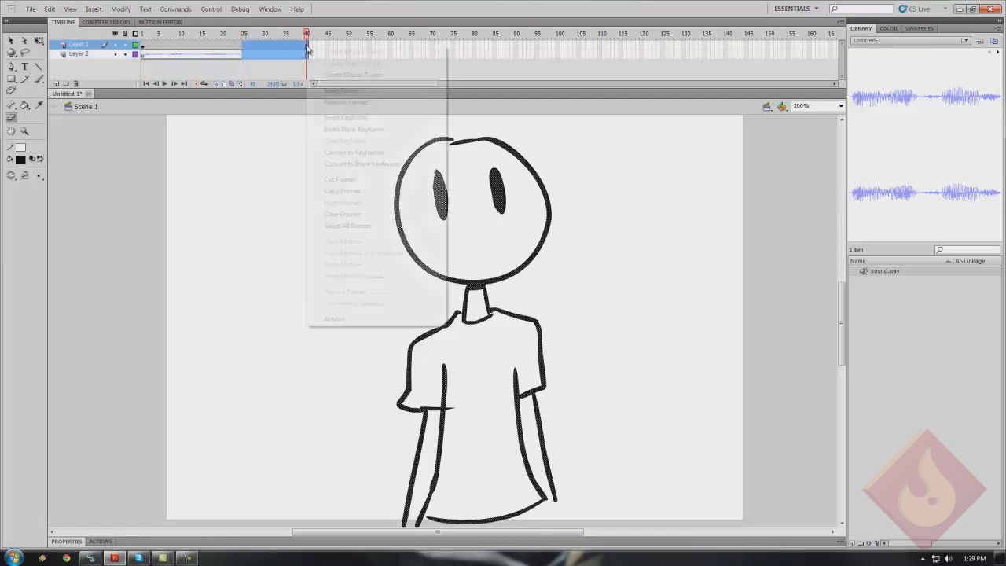
left_click(338, 102)
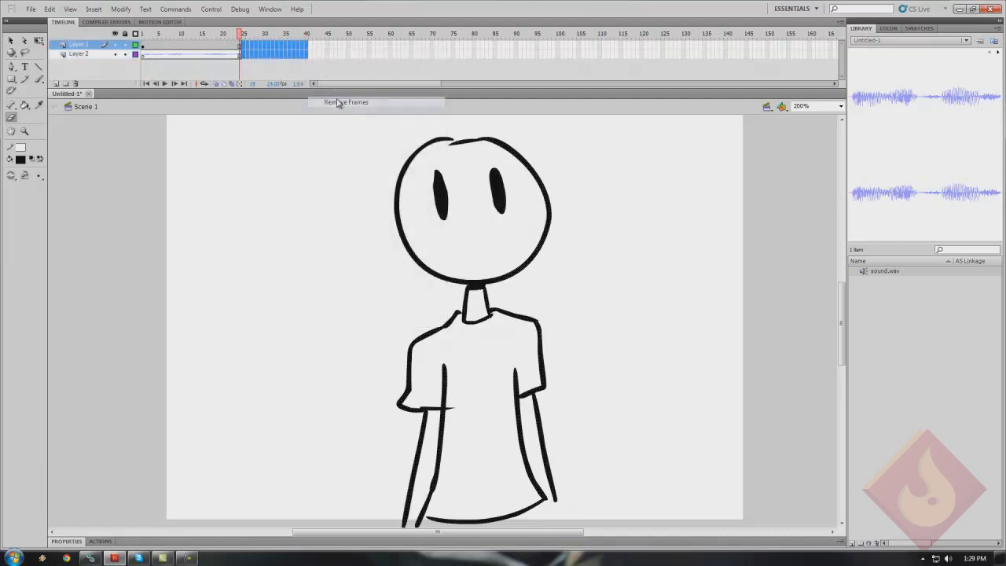
left_click(239, 54)
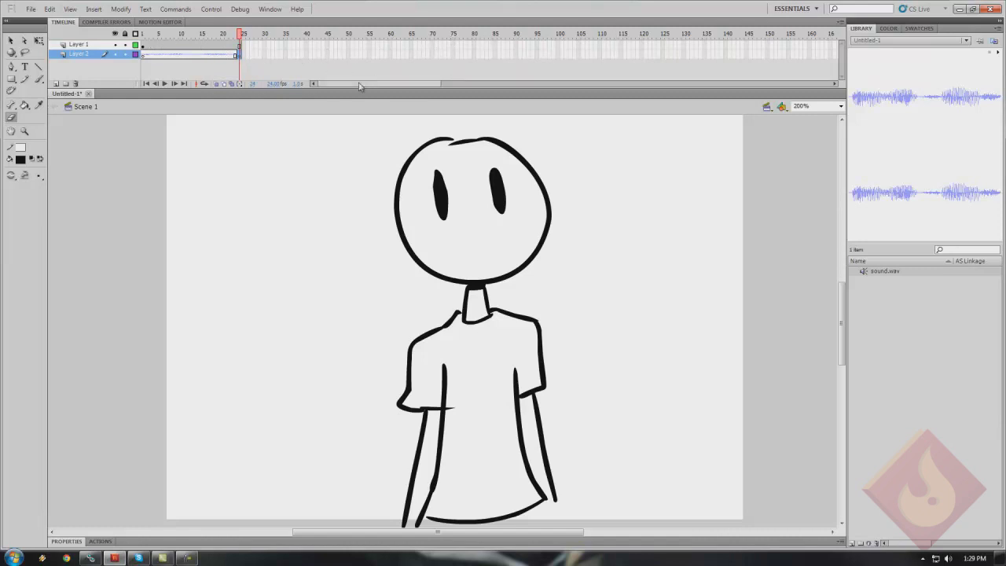
Erase the stray line end that overshoots the sleeve hem into the shirt, and return to the Selection tool
left_click(11, 40)
key("e")
key("v")
Set the Sync option of the sound on Layer 2 to Stream
left_click(156, 54)
left_click(407, 546)
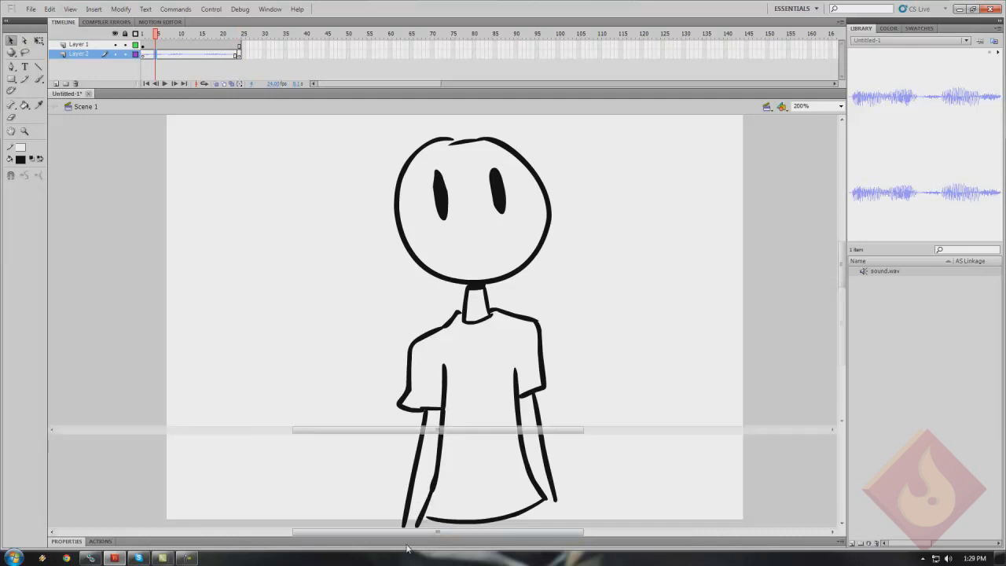
scroll(68, 499, "down", 3)
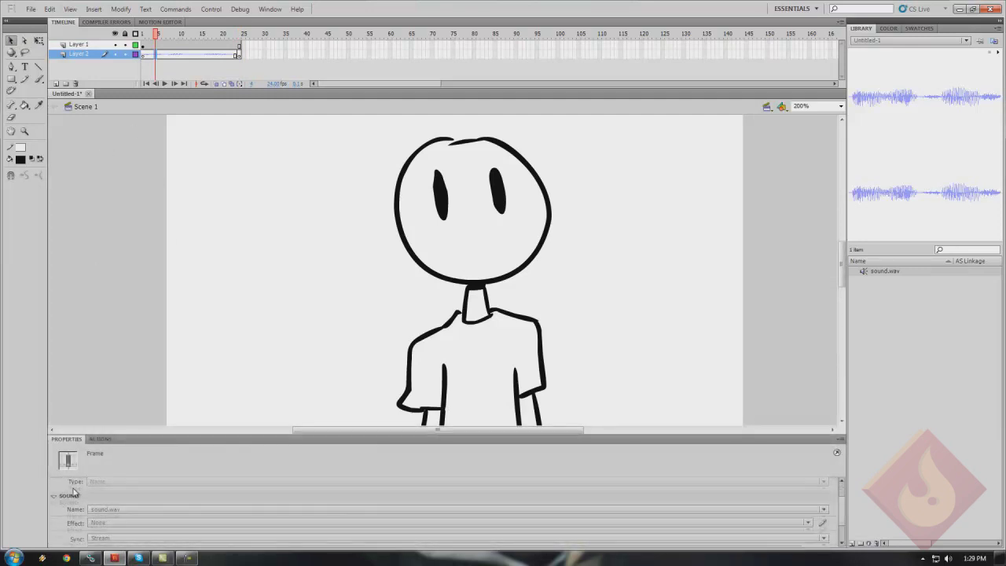
left_click(101, 511)
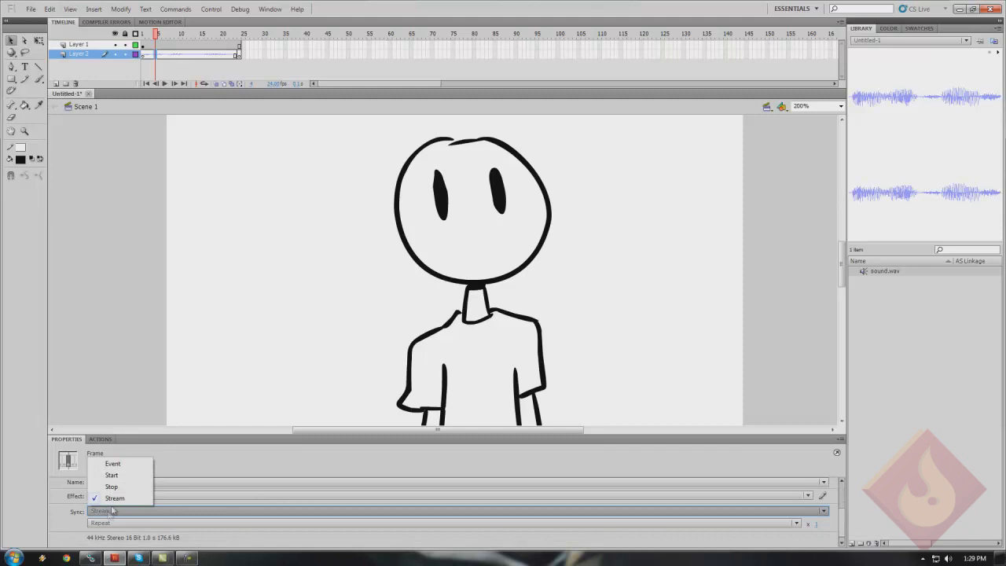
left_click(113, 498)
scroll(69, 518, "up", 3)
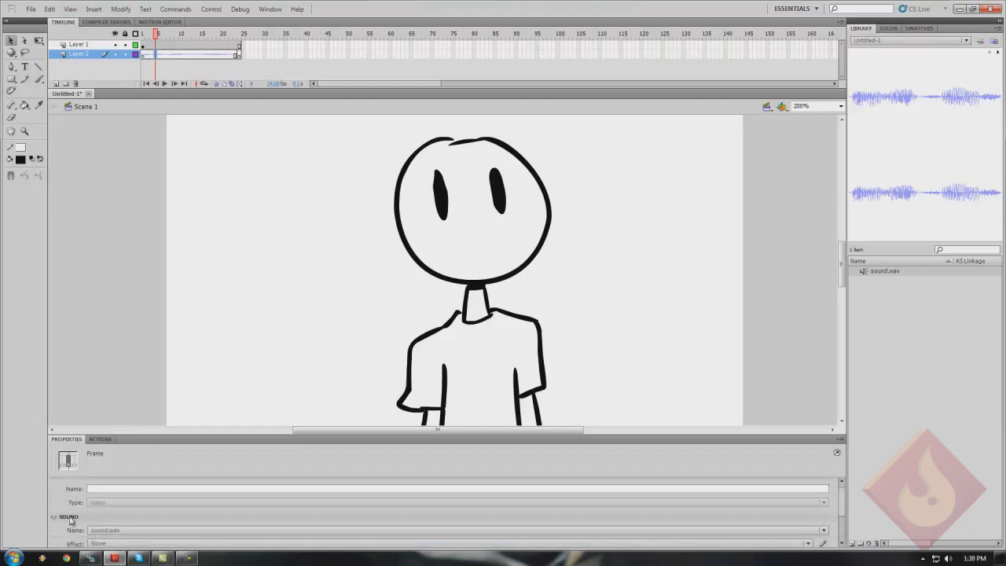
In the publish settings, set the audio stream to MP3 at 112 kbps, Best quality, with stereo-to-mono conversion off
left_click(114, 228)
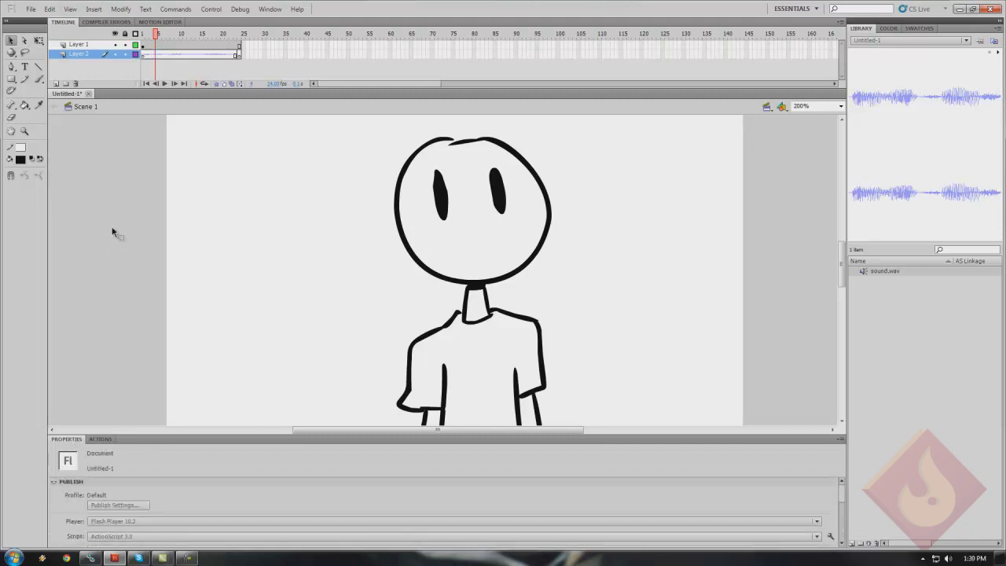
left_click(137, 505)
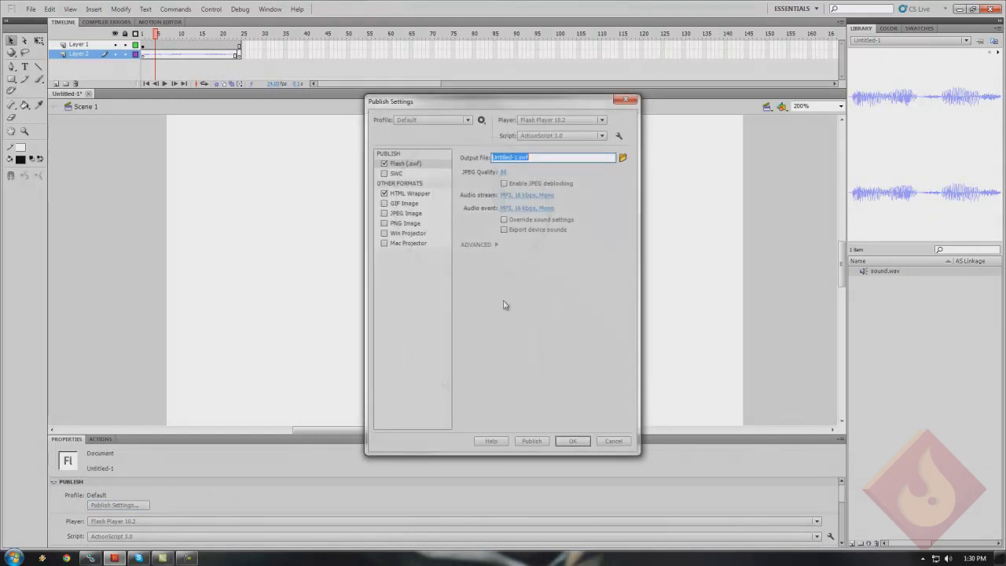
left_click(514, 195)
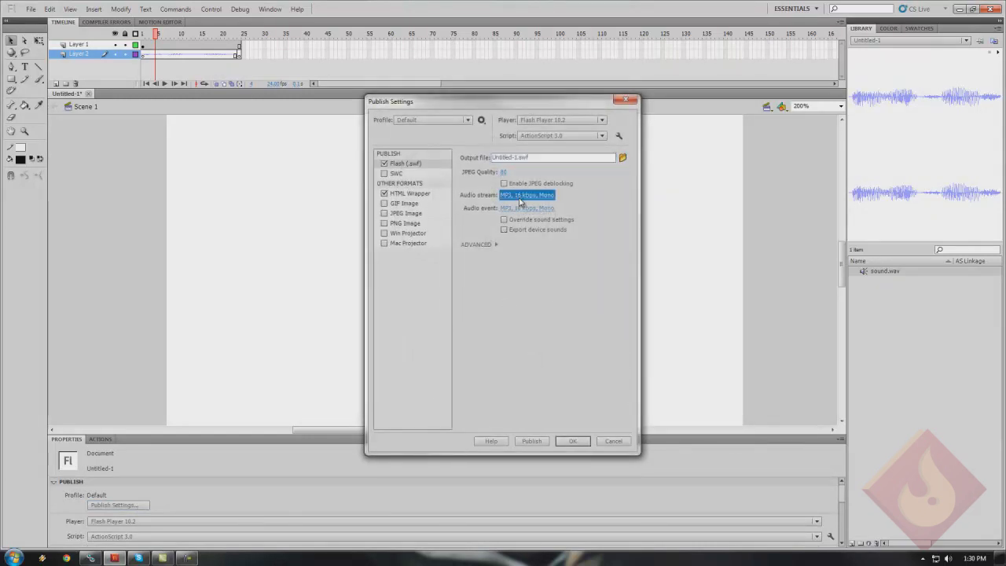
left_click(486, 285)
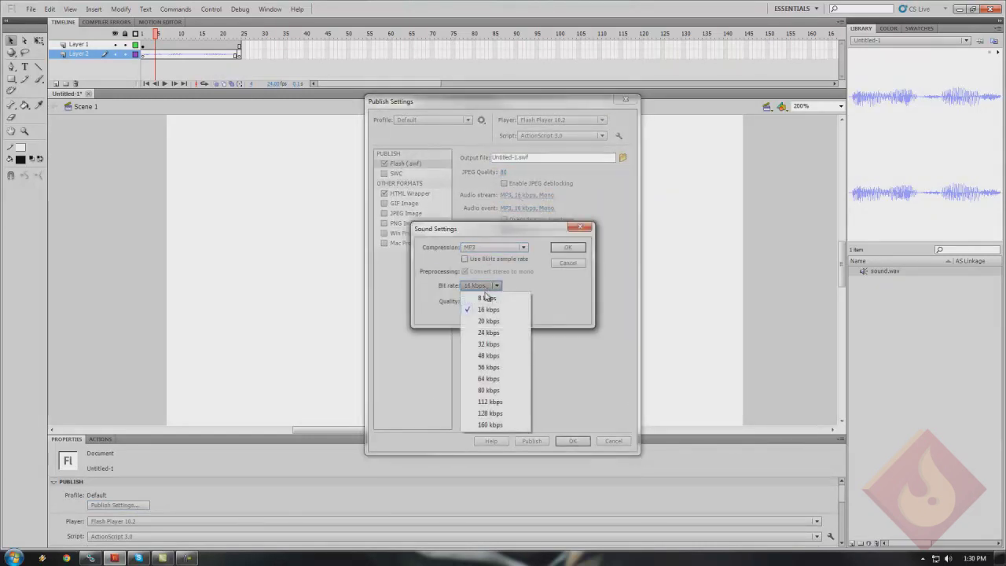
left_click(491, 401)
left_click(480, 302)
left_click(482, 336)
left_click(488, 273)
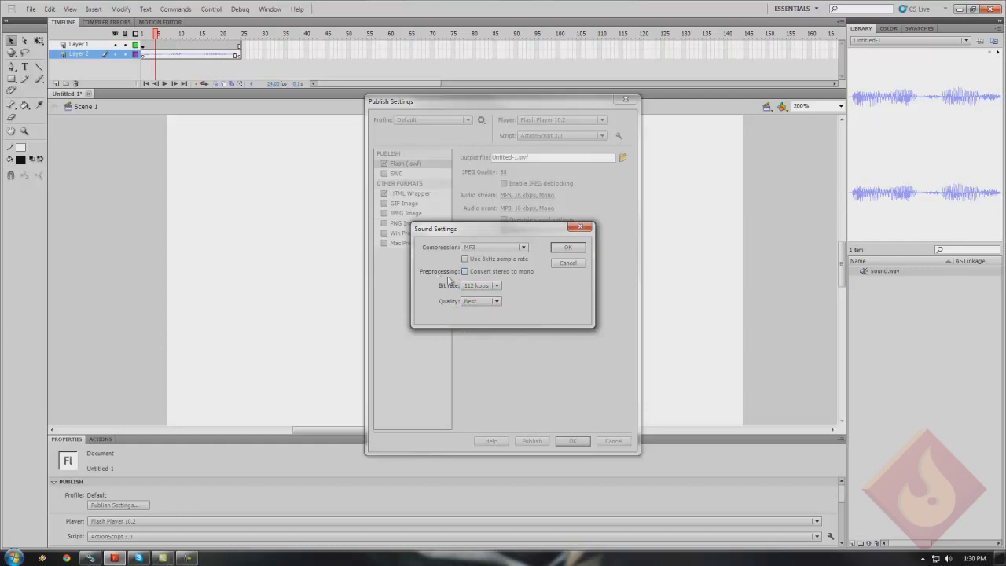
left_click(567, 248)
left_click(571, 441)
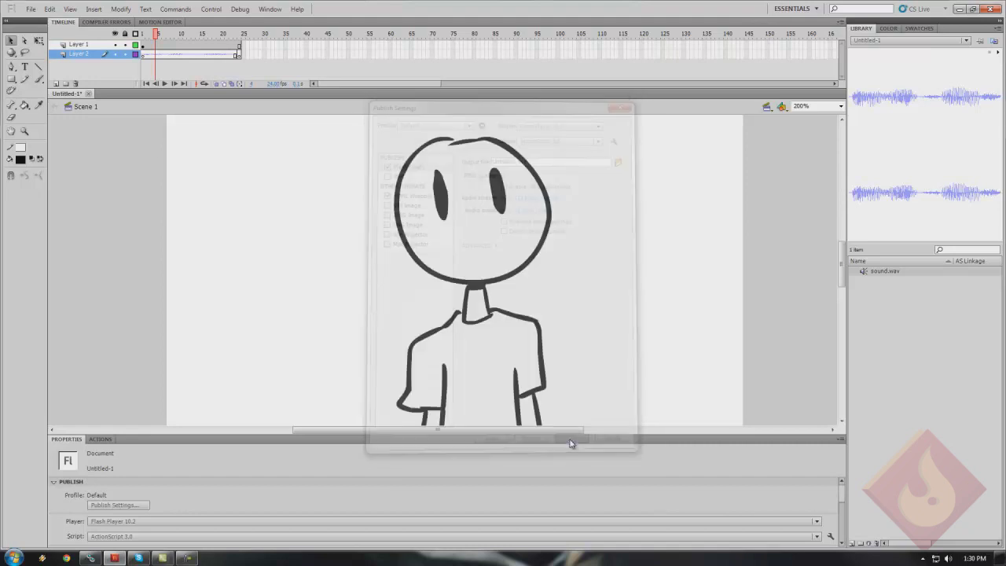
Lock the drawing and sound layers and add a new layer above them
double_click(447, 440)
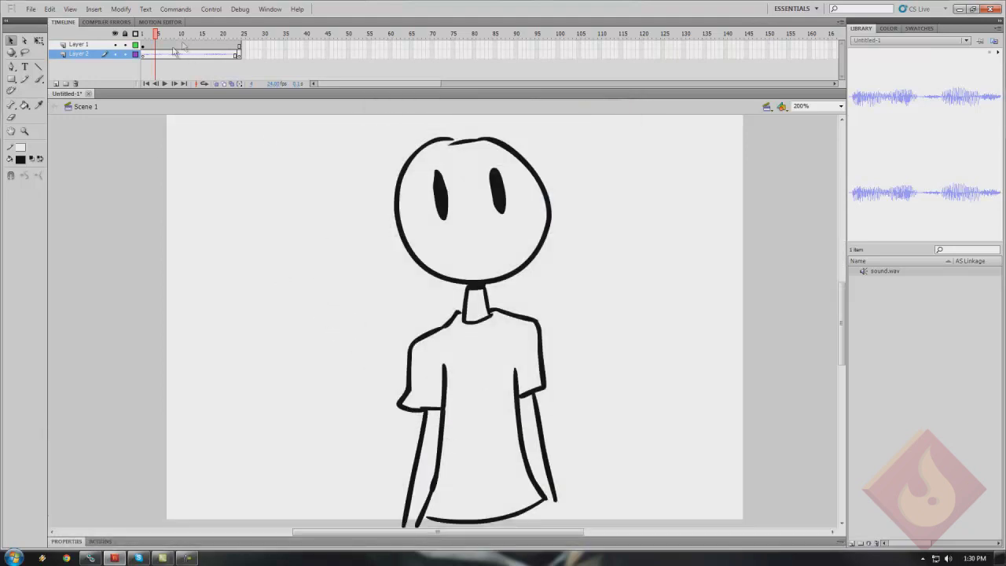
left_click(141, 46)
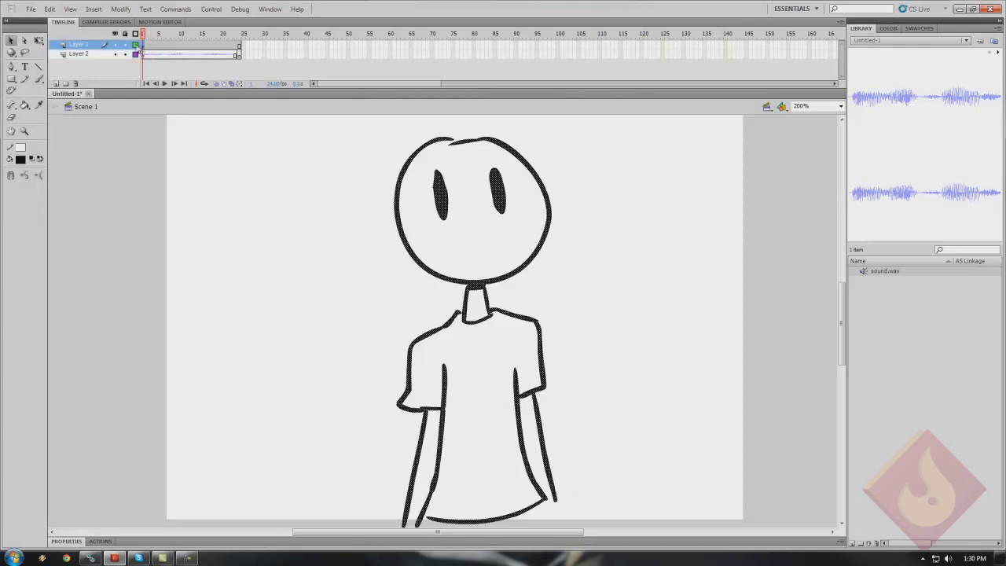
left_click(125, 45)
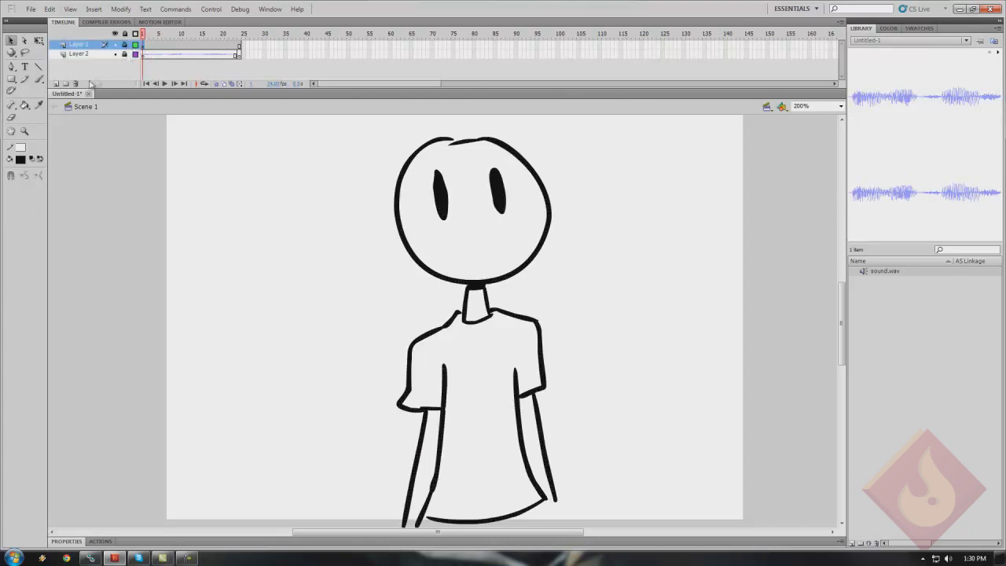
left_click(55, 83)
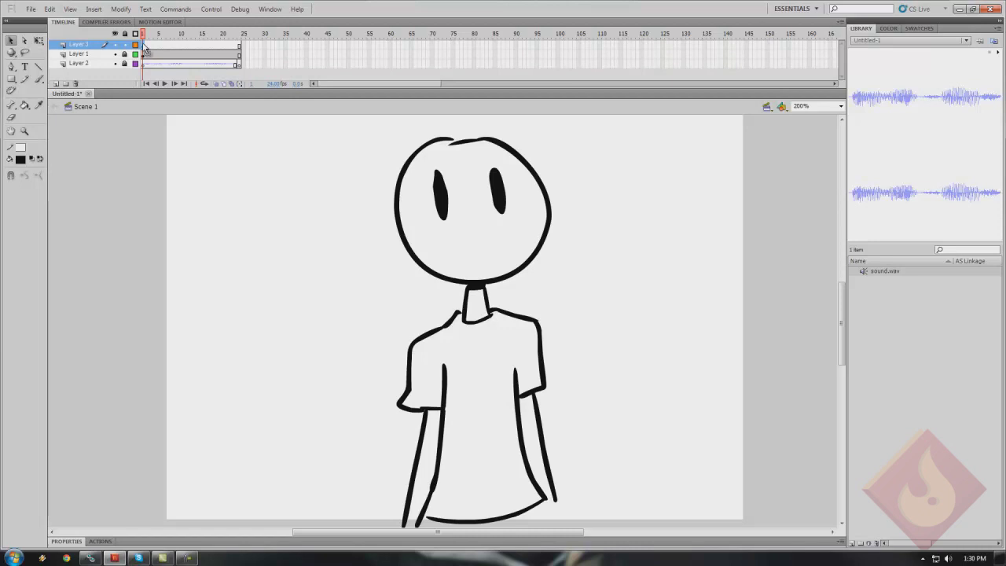
Rename the character drawing's layer to "mandyle"
double_click(79, 53)
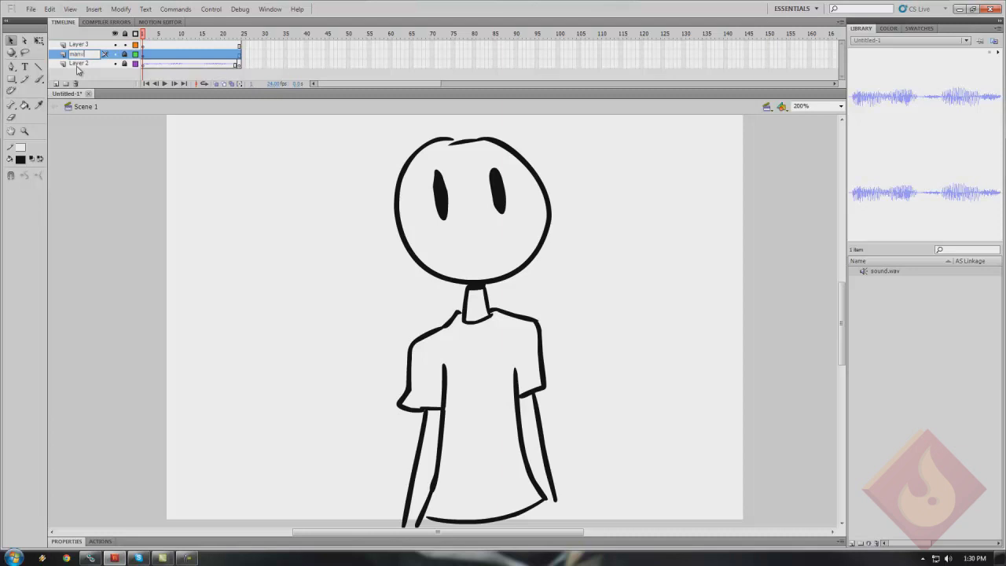
type("mandyle")
key("Return")
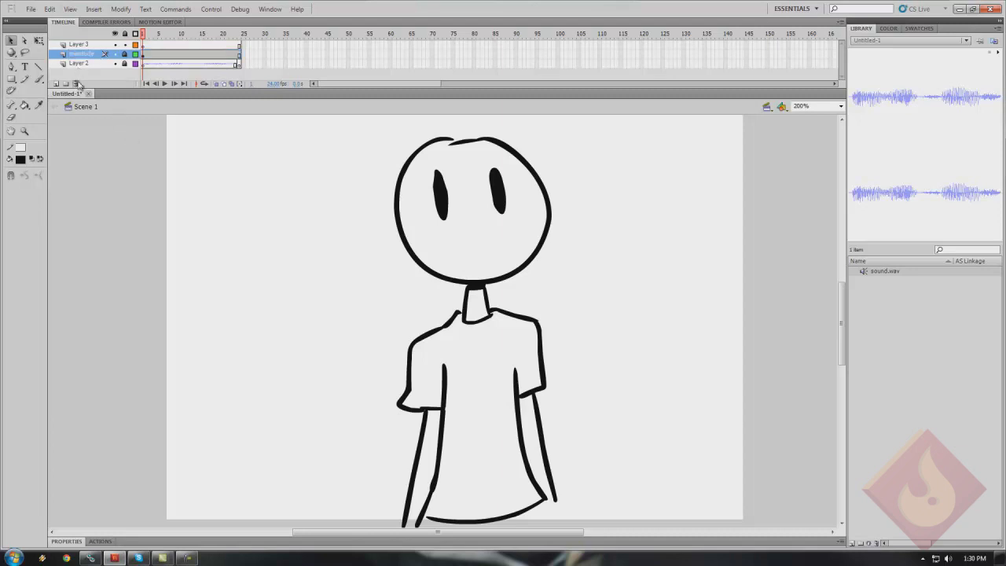
Rename the sound's Layer 2 as "soundthing" and give the empty Layer 3 a name beginning with "mouthin"
double_click(86, 66)
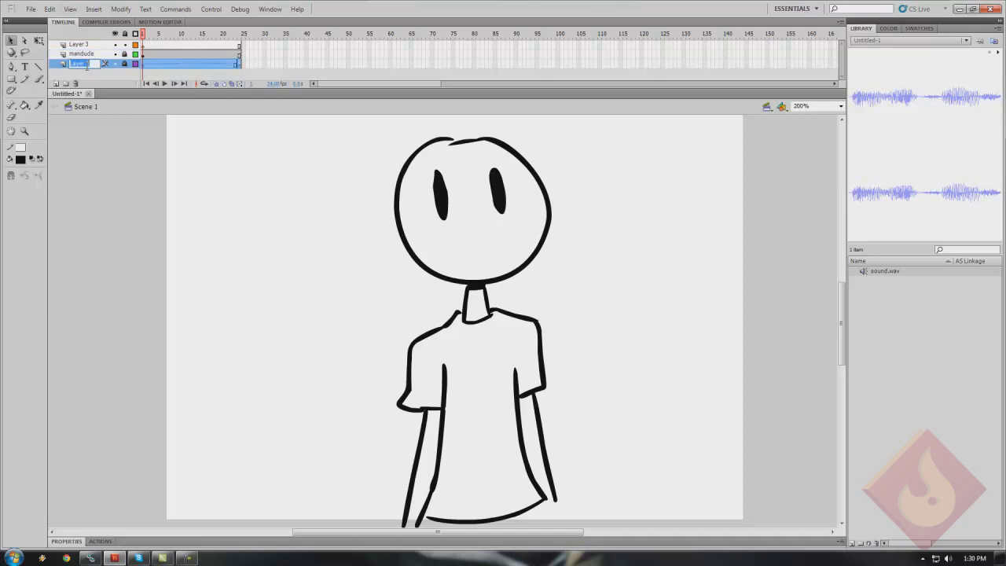
type("soundthing")
key("Return")
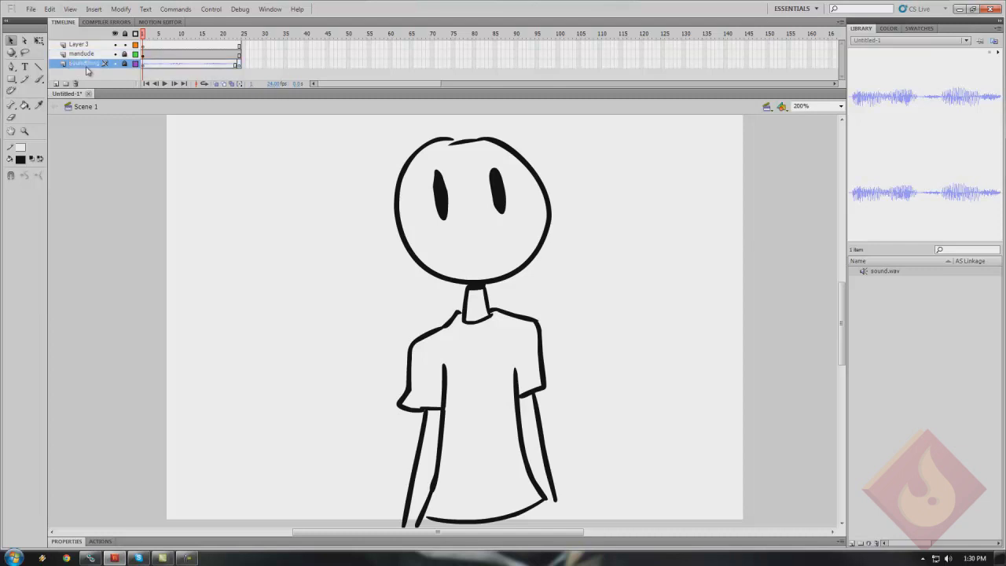
double_click(79, 45)
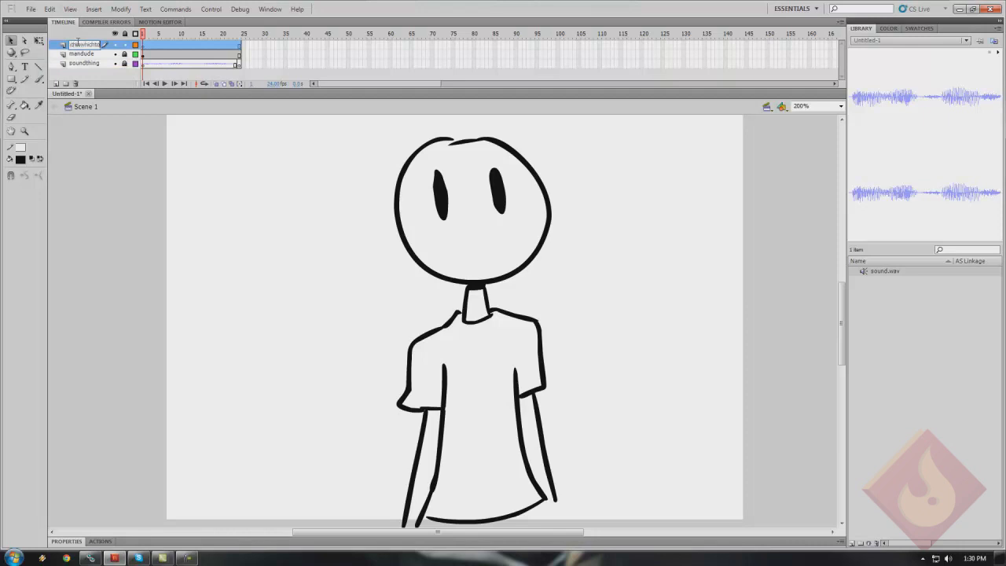
key("Return")
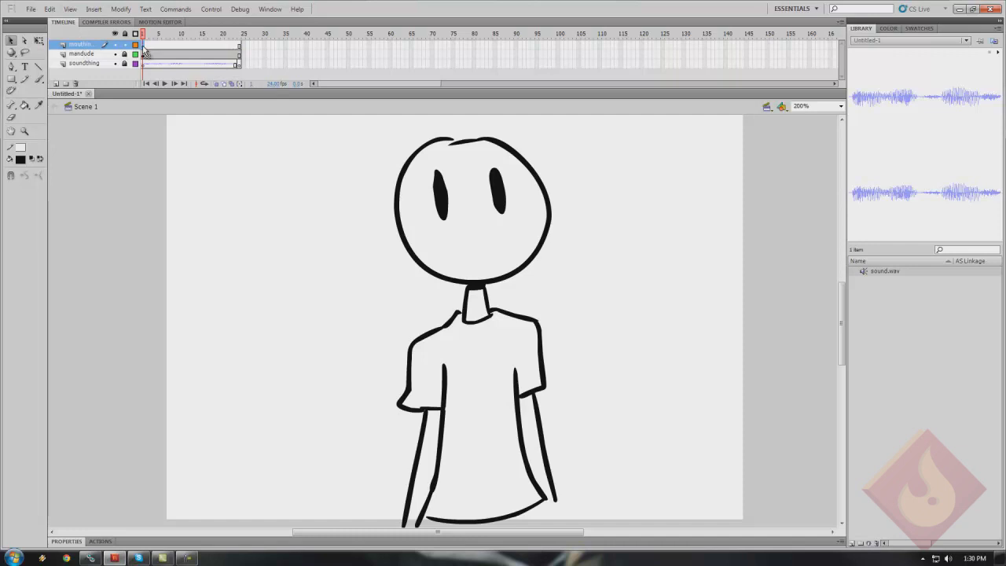
Brush a short, slightly slanted closed-mouth line on the face in frame 1 of the mouth layer
left_click(38, 80)
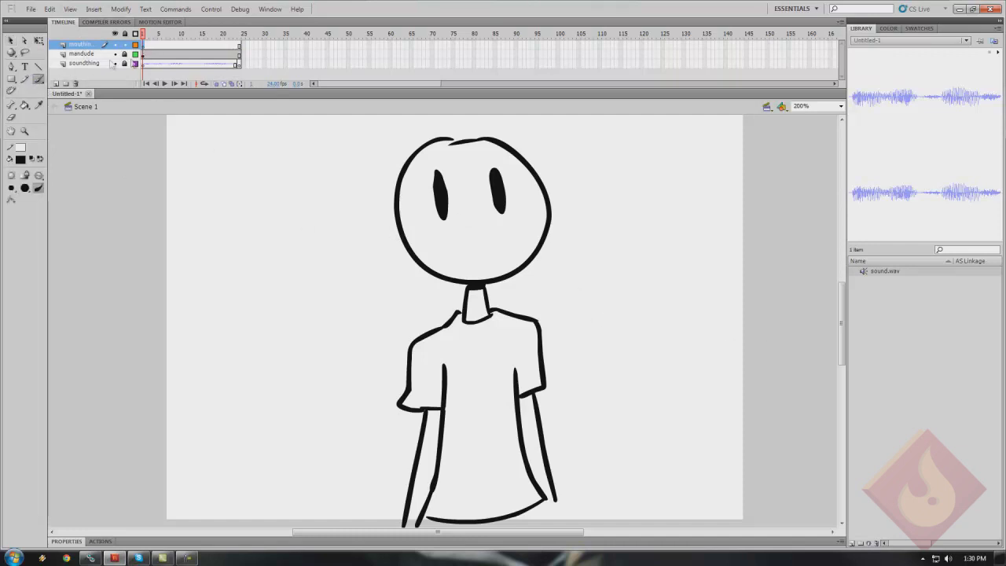
left_click(144, 65)
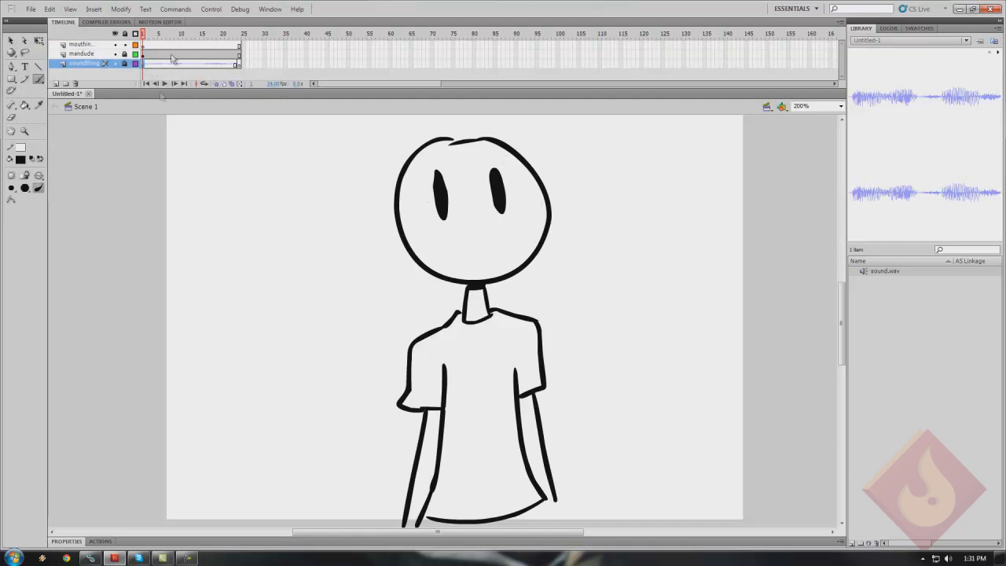
left_click(142, 46)
left_click_drag(457, 255, 495, 250)
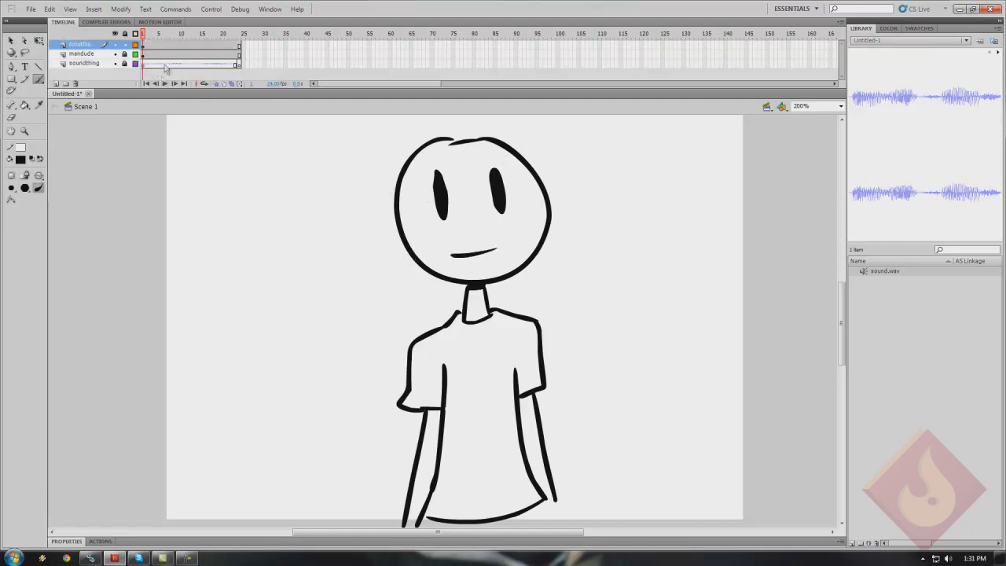
Shift the sound's starting keyframe to frame 4 and extend the sound, character and mouth layers to frame 28
left_click(143, 66)
left_click_drag(143, 66, 156, 66)
left_click(240, 66)
left_click_drag(239, 66, 256, 65)
left_click(256, 56)
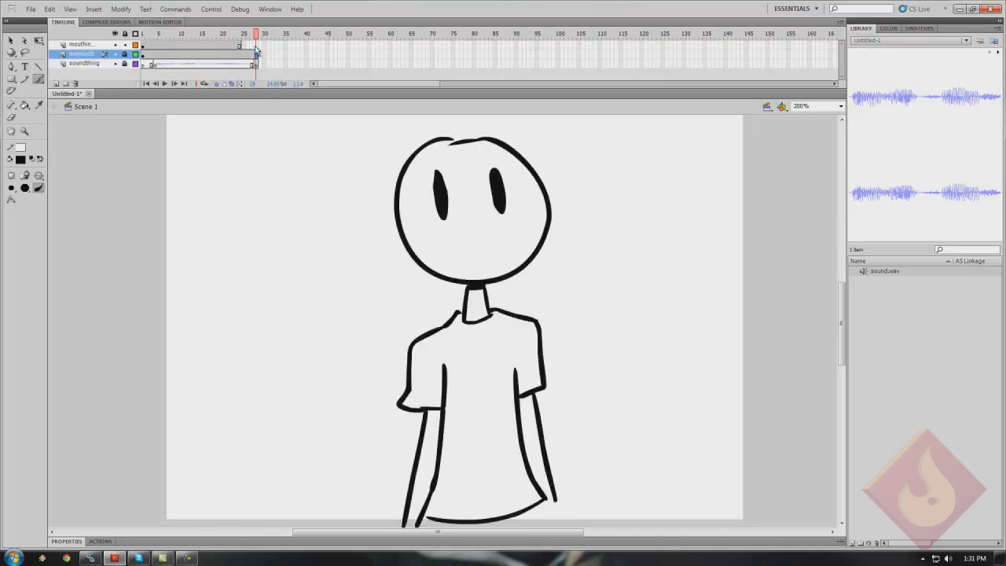
left_click(81, 44)
Play the timeline to check where the speech starts, and insert a blank keyframe at frame 4 of the mouth layer
left_click(143, 45)
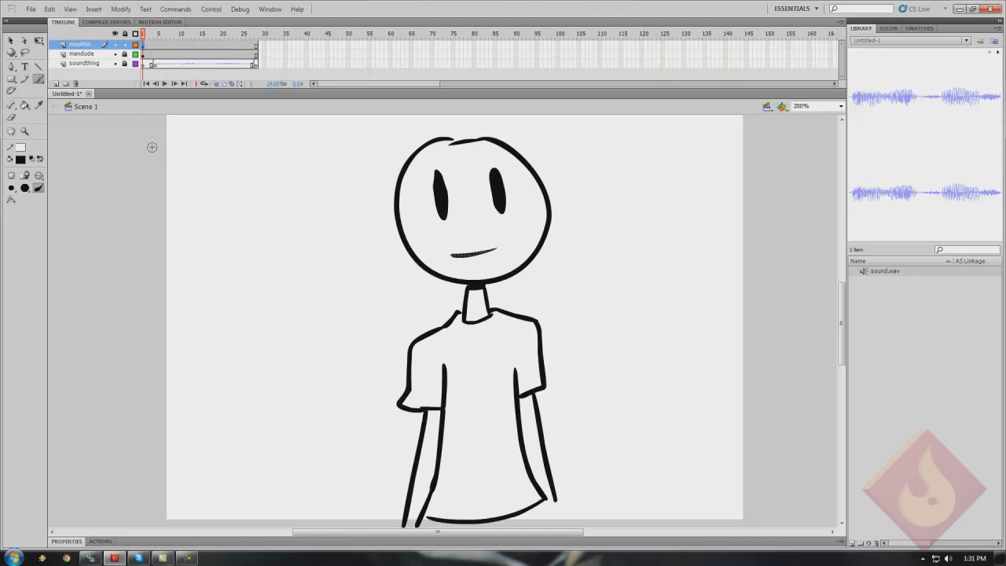
key("Return")
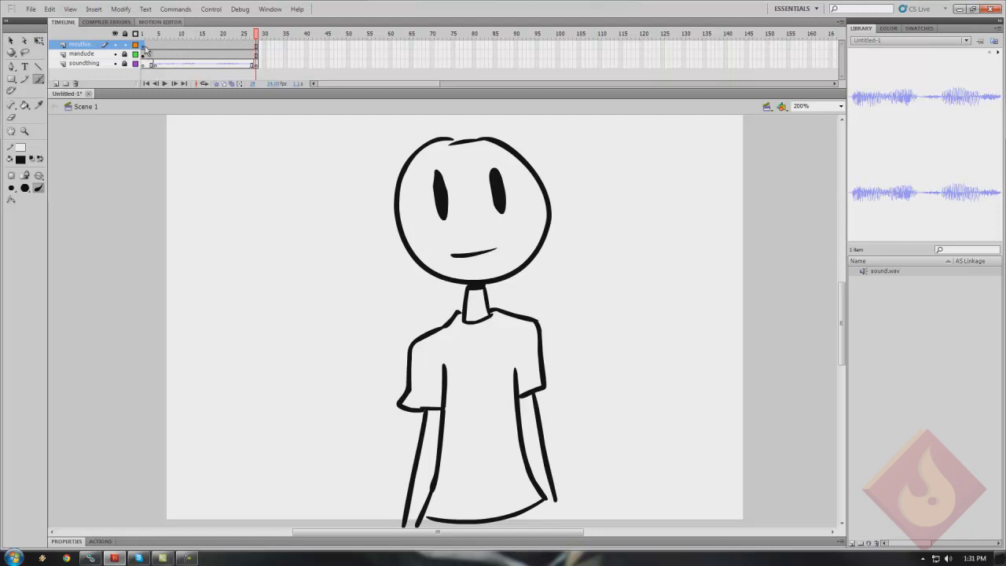
left_click(154, 46)
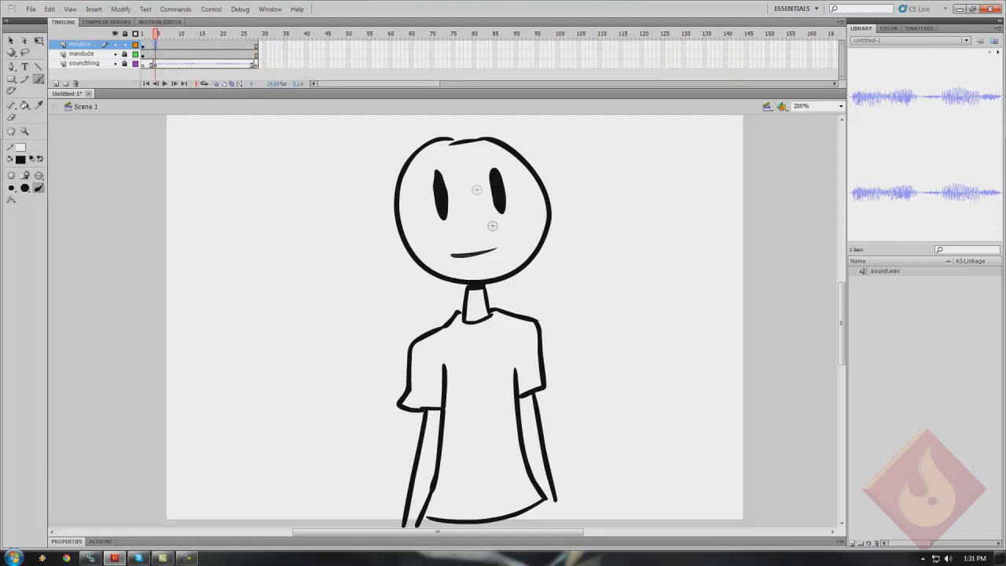
left_click(151, 45)
left_click(156, 48)
key("Return")
left_click(156, 47)
key("F7")
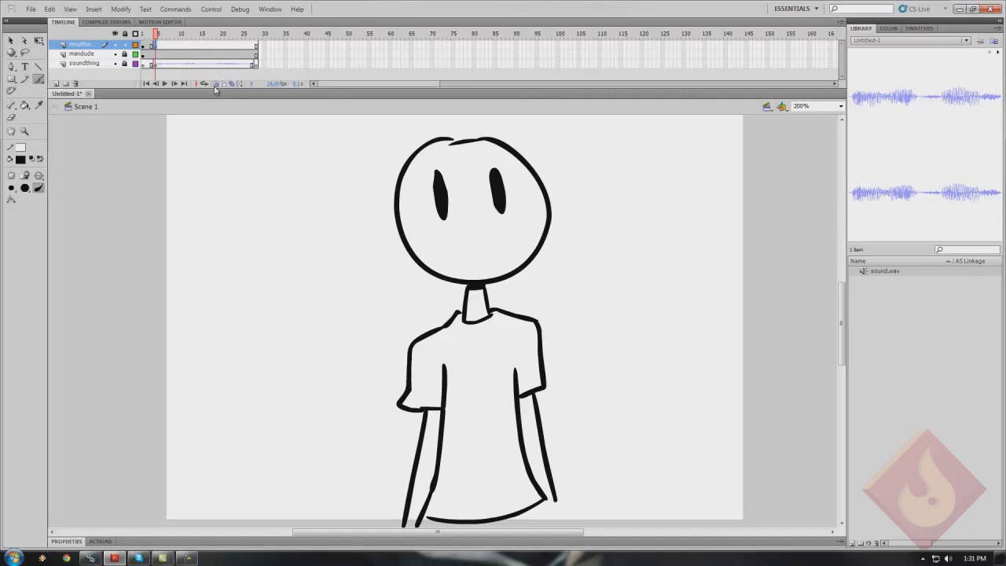
Turn on onion skinning and adjust its range around frame 4
left_click(215, 87)
left_click_drag(152, 36, 163, 38)
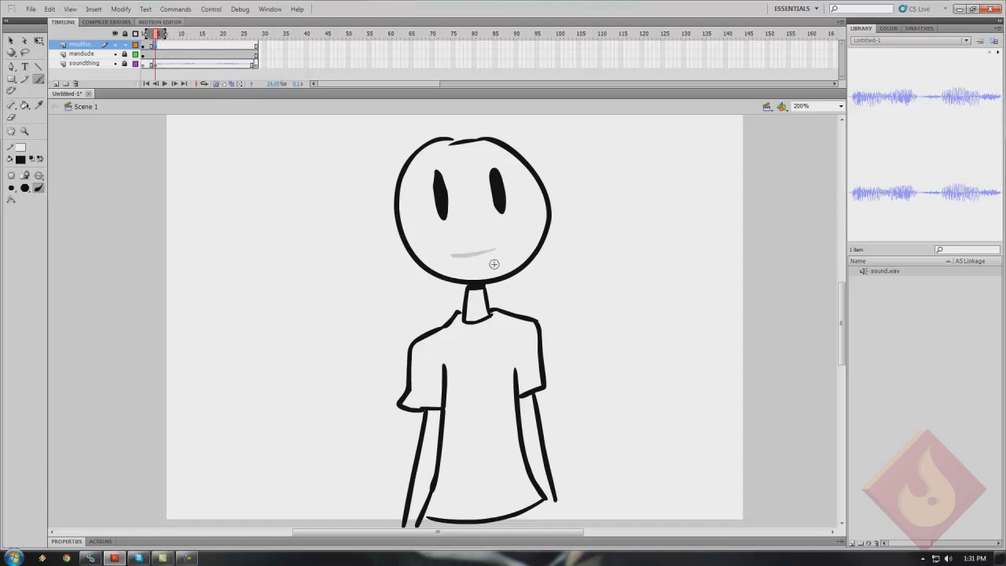
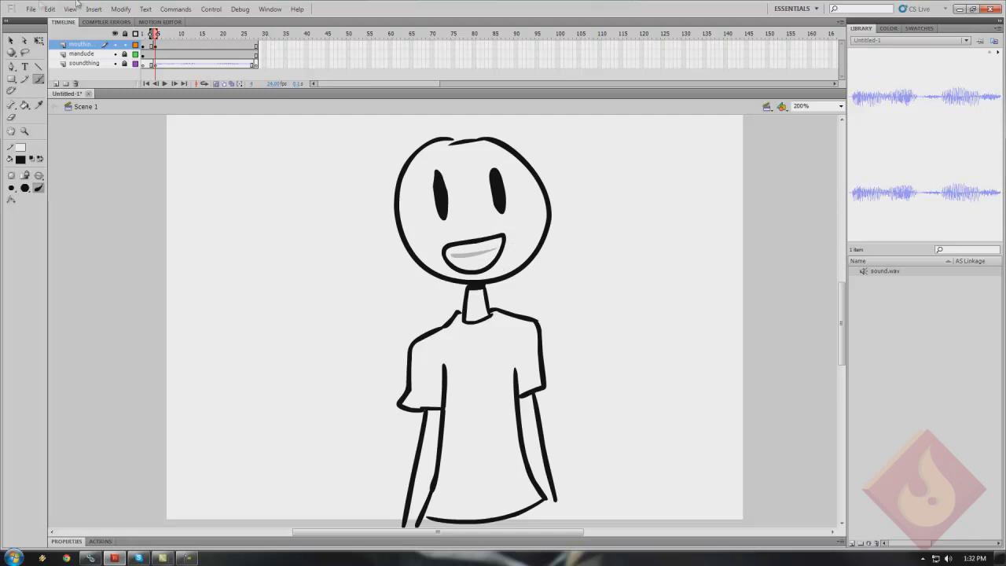
Play the sound past the open mouth to time the next sound, and insert a blank keyframe at frame 8 of the mouth layer
left_click(154, 46)
mouse_move(165, 47)
left_mouse_down()
mouse_move(189, 47)
mouse_move(171, 48)
left_mouse_up()
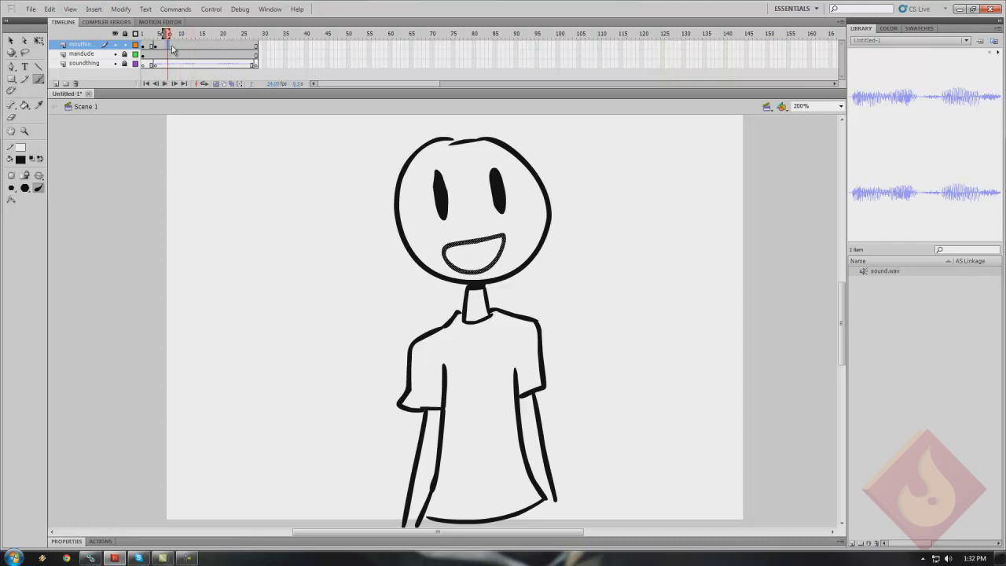
key("Return")
left_click(169, 47)
key("Return")
left_click(172, 47)
key("F7")
left_click(156, 47)
left_click(174, 54)
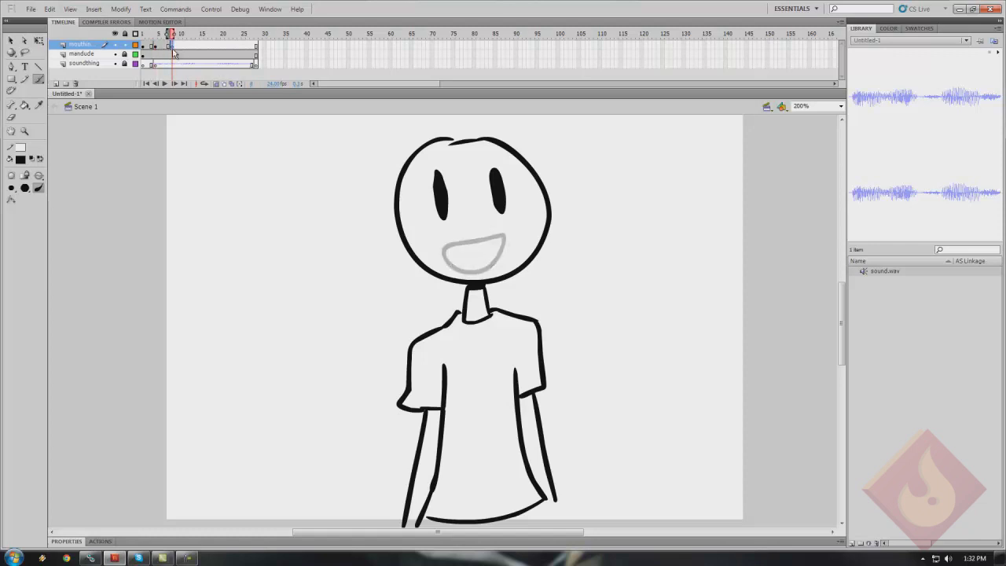
Add a keyframe at frame 5 repeating the open mouth, and squash the mouth vertically with Free Transform
left_click(154, 46)
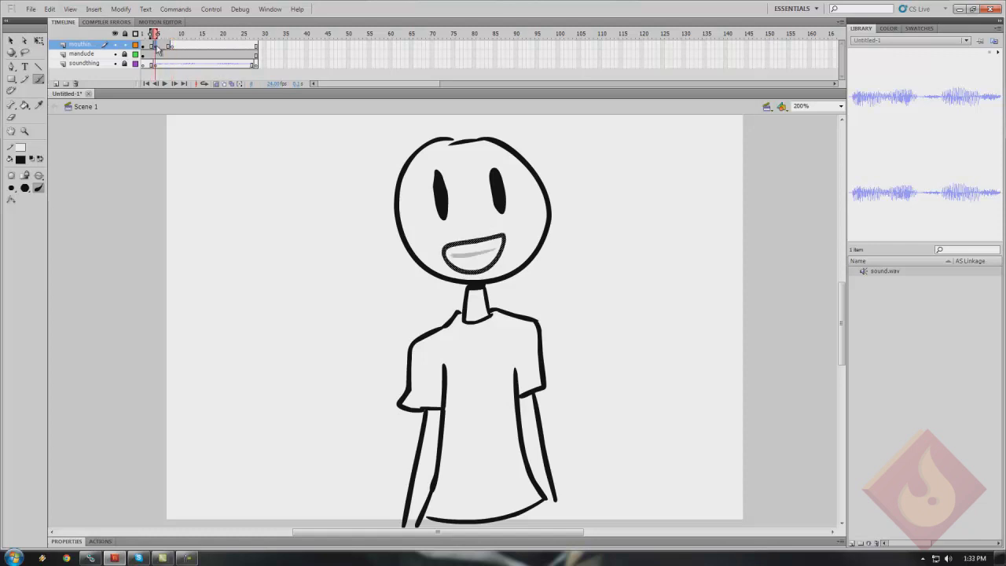
left_click(37, 40)
left_click(465, 236)
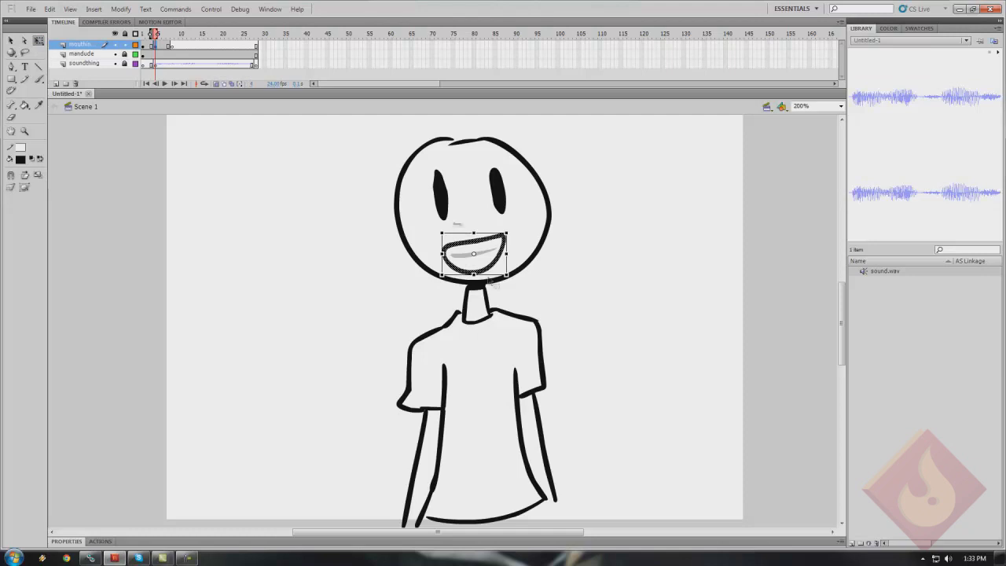
key("F6")
left_click_drag(474, 275, 475, 263)
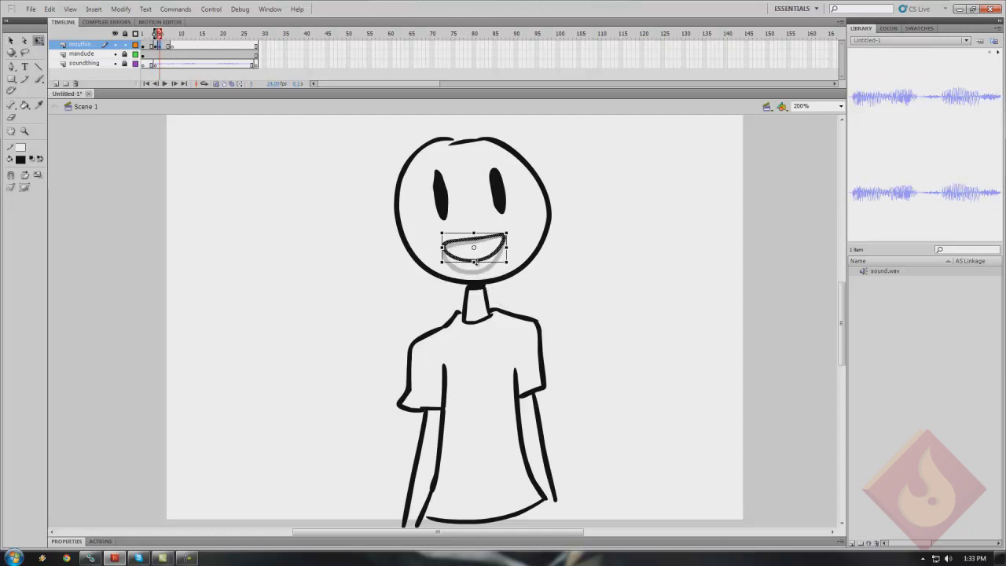
Nudge the frame 5 mouth down, widen it slightly and skew it so its left corner sits lower
key("Down")
key("Down")
key("Down")
key("Down")
key("Down")
left_click_drag(507, 253, 512, 252)
key("Left")
key("Left")
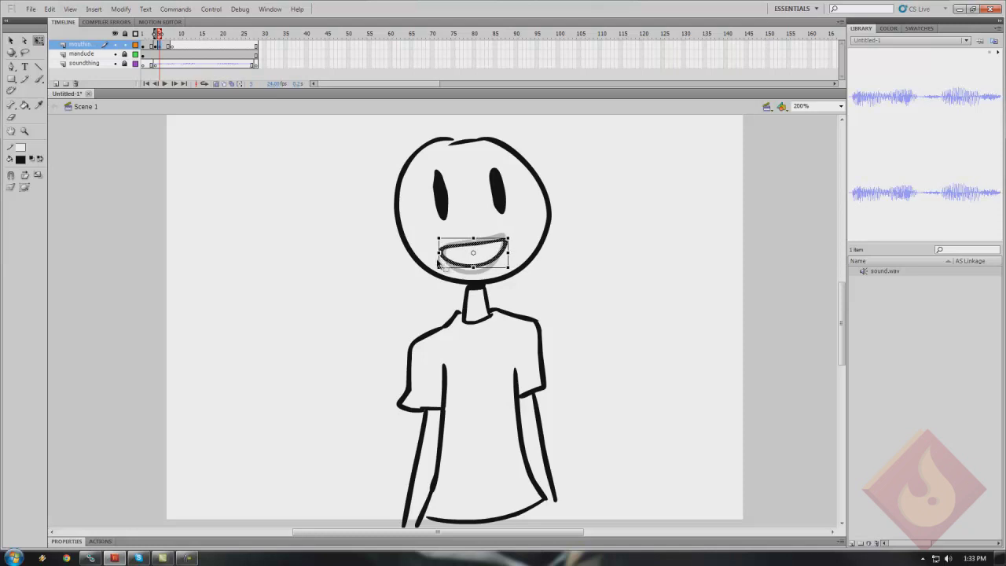
left_click_drag(437, 260, 439, 263)
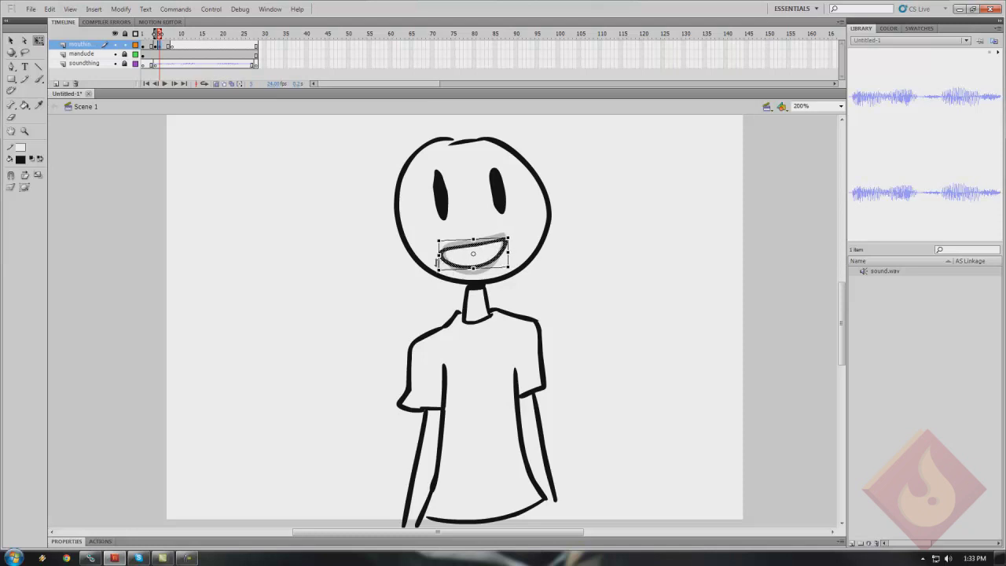
left_click_drag(437, 262, 438, 263)
At frame 6, flatten the mouth further, widen it and skew its left side downward
key("period")
left_click_drag(475, 267, 506, 249)
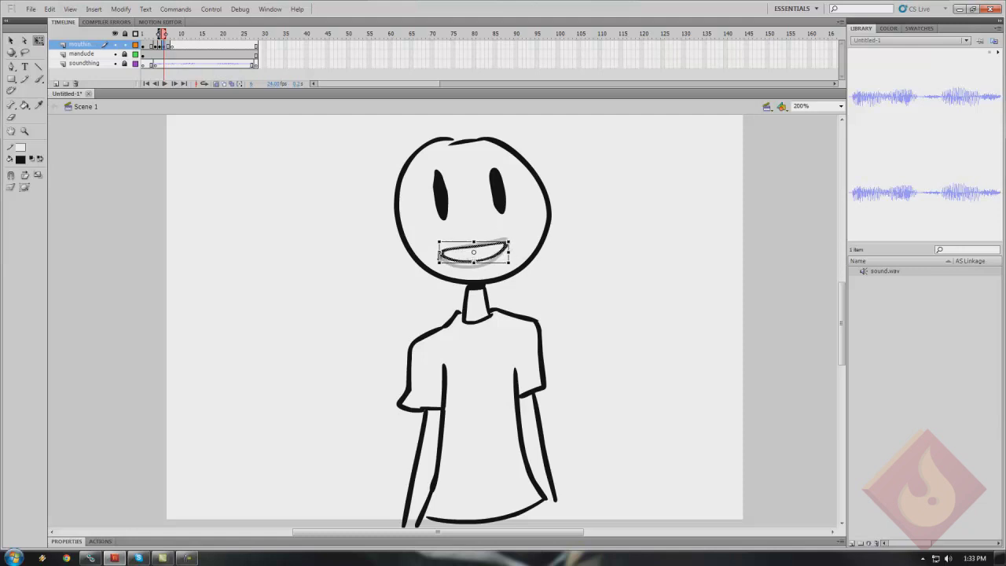
left_click_drag(439, 255, 439, 260)
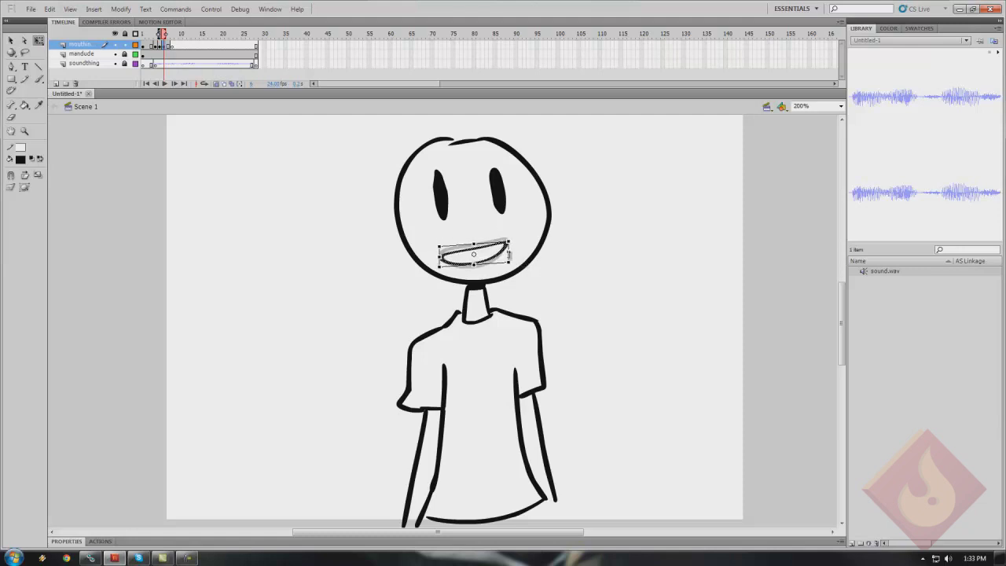
left_click_drag(508, 252, 514, 251)
left_click_drag(438, 263, 439, 268)
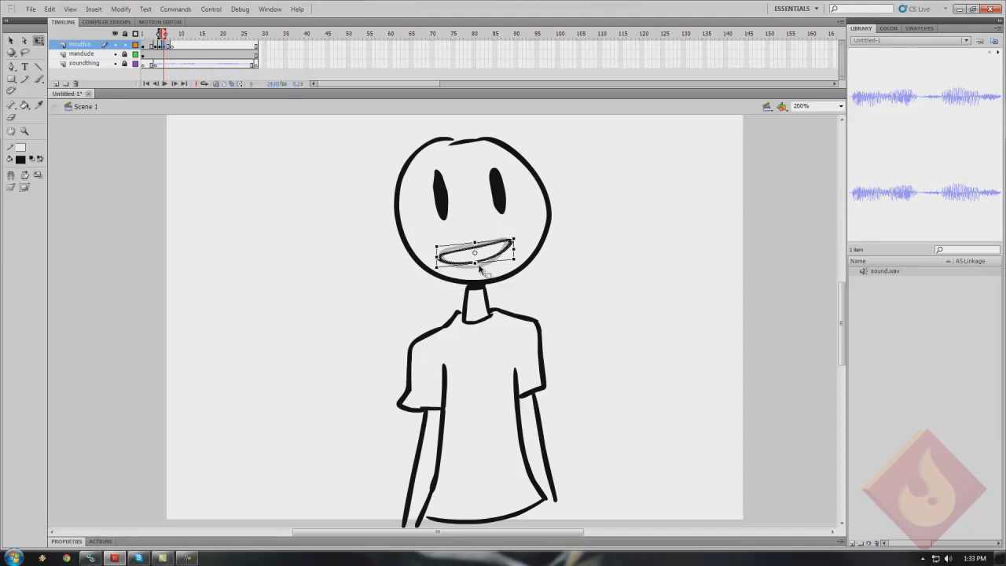
At frame 7, flatten the mouth into a thin, wider shape and skew its left side downward
key(".")
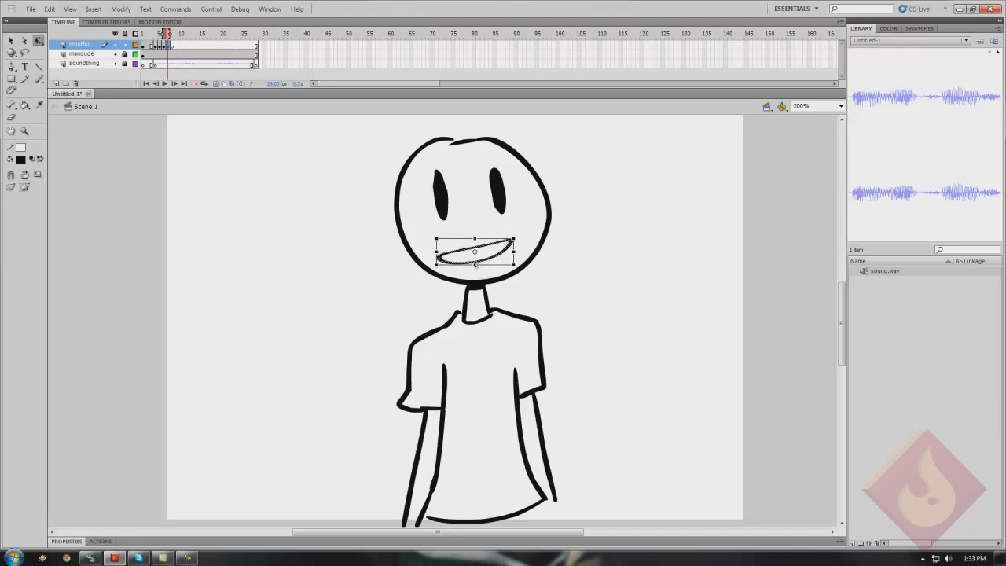
key("Down")
key("Down")
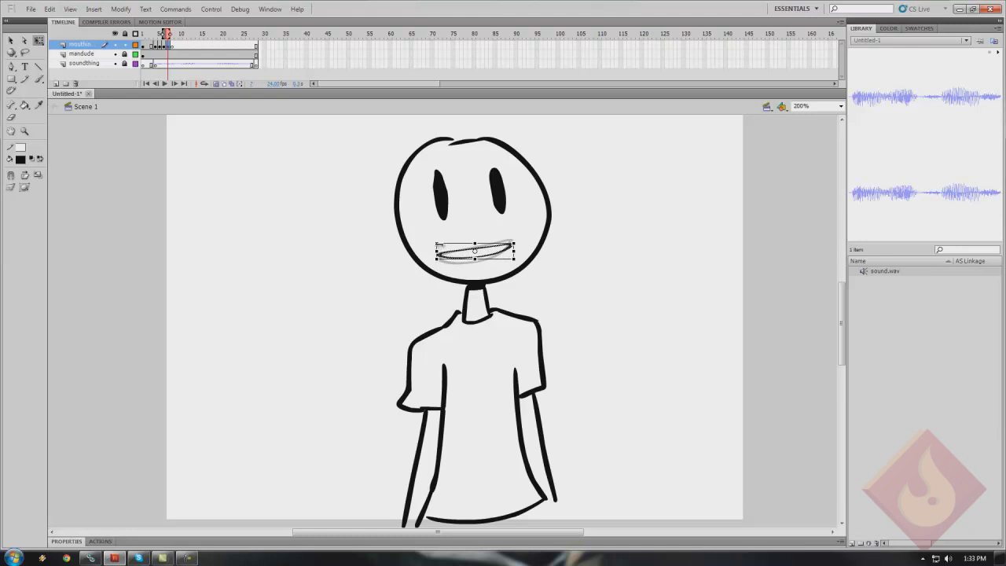
left_click_drag(436, 249, 436, 253)
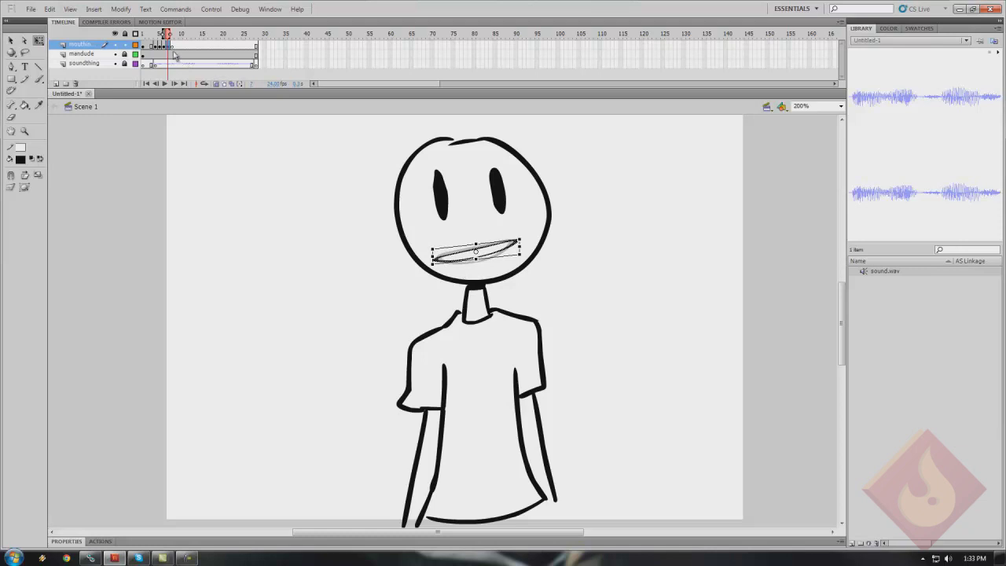
Try to copy the open mouth from frame 4 into frame 8 and nudge it into place over the previous mouth
left_click(155, 45)
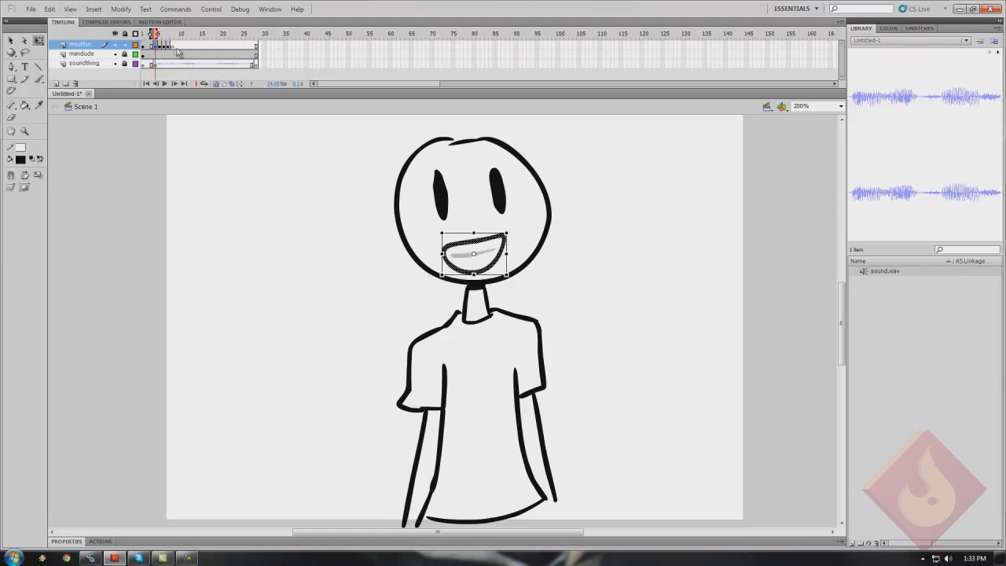
left_click(170, 45)
key("ctrl+v")
key("shift+Up")
key("shift+Up")
key("shift+Up")
key("Right")
key("Right")
key("Right")
key("Right")
key("Right")
key("Up")
key("Up")
key("Left")
key("Left")
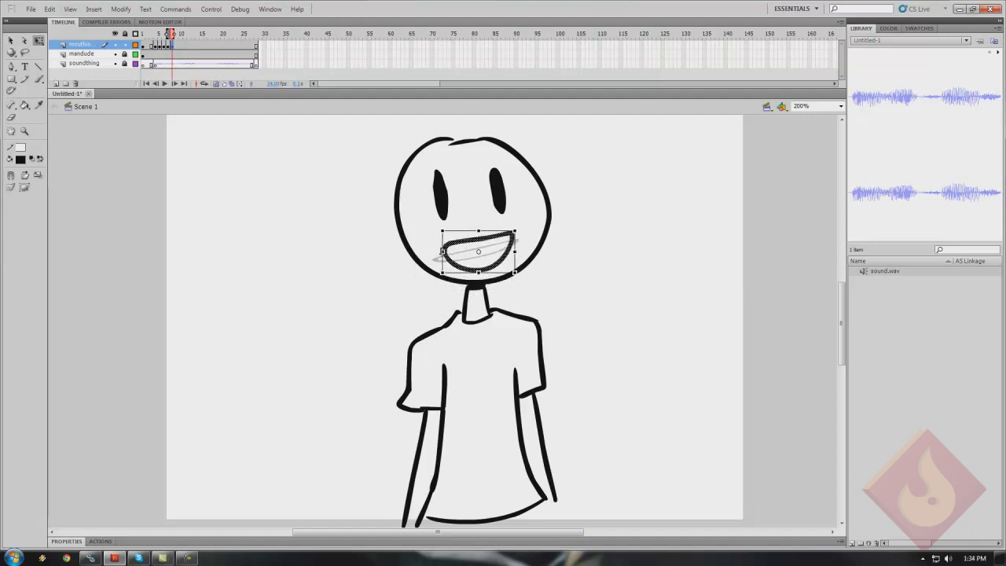
Try to squash the pasted frame 8 mouth and nudge it up to line up with the previous mouth
left_click_drag(473, 230, 474, 242)
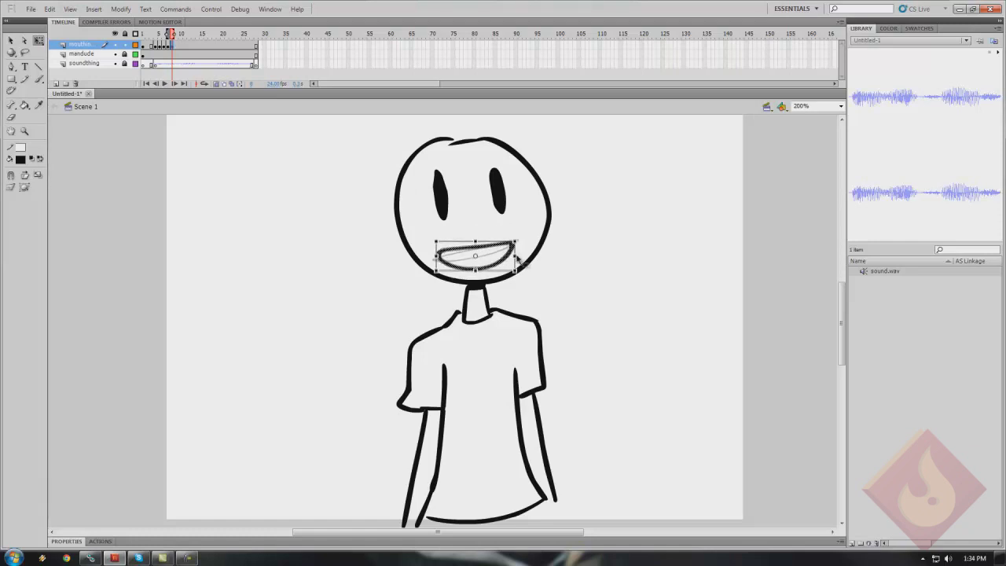
key("Up")
key("Up")
key("Up")
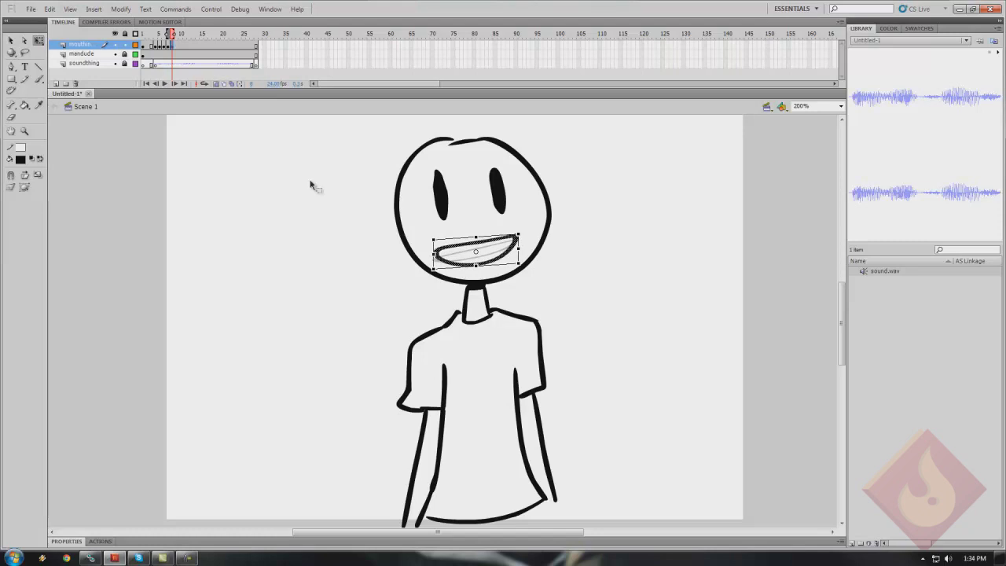
Clear the frame 8 keyframe, then stretch the previous frame's mouth shape taller there and skew its right side downward
right_click(175, 47)
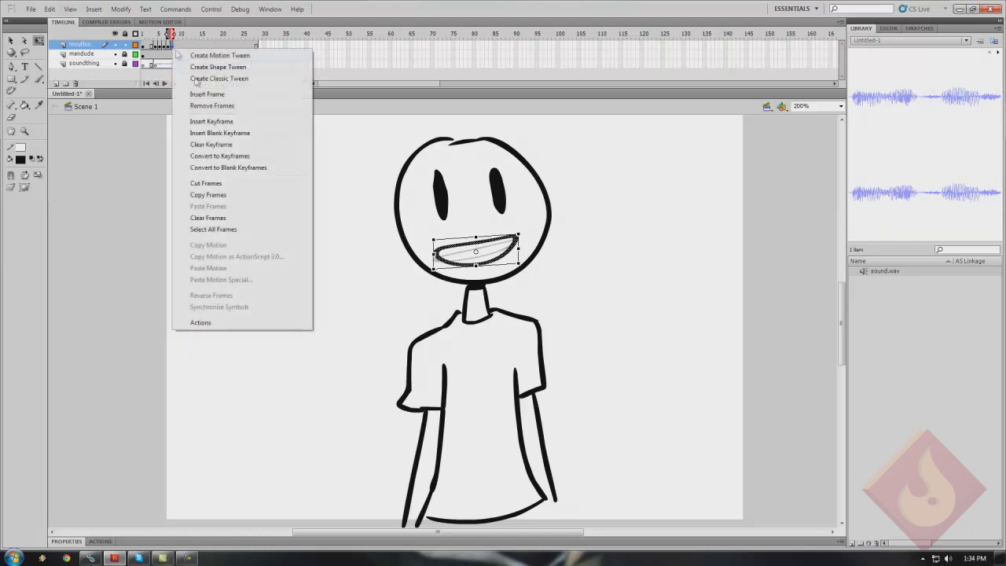
left_click(234, 144)
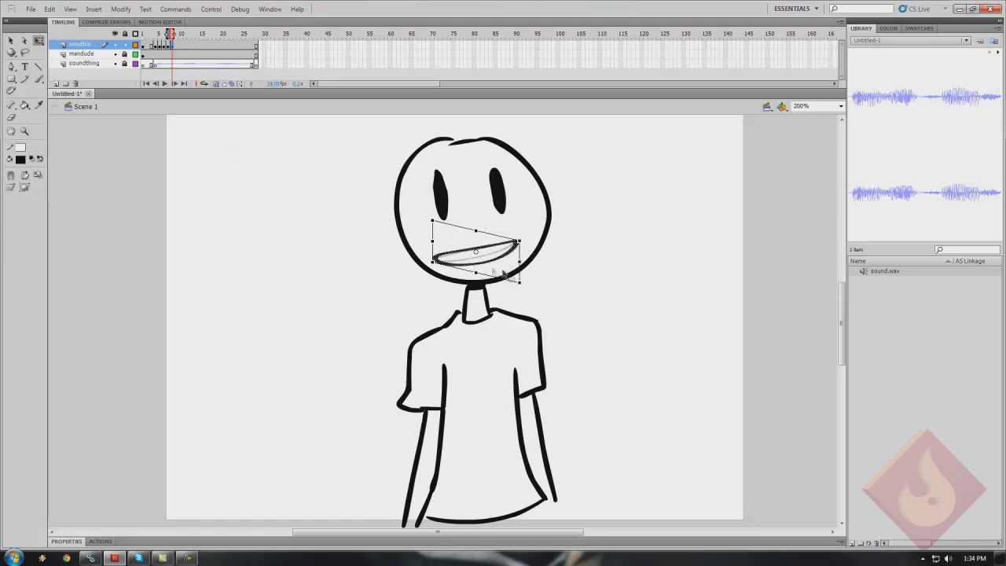
left_click_drag(475, 231, 474, 212)
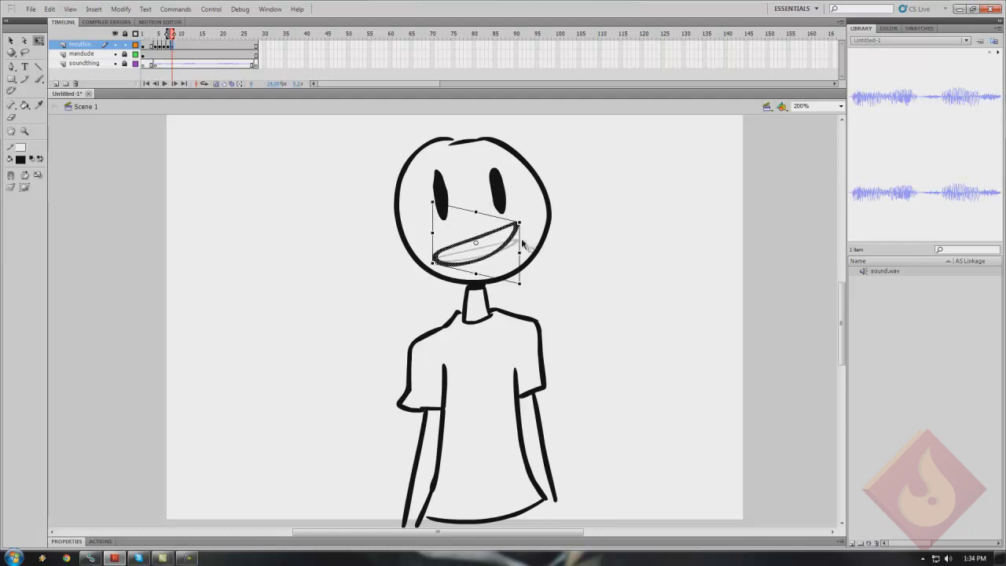
left_click_drag(519, 241, 519, 251)
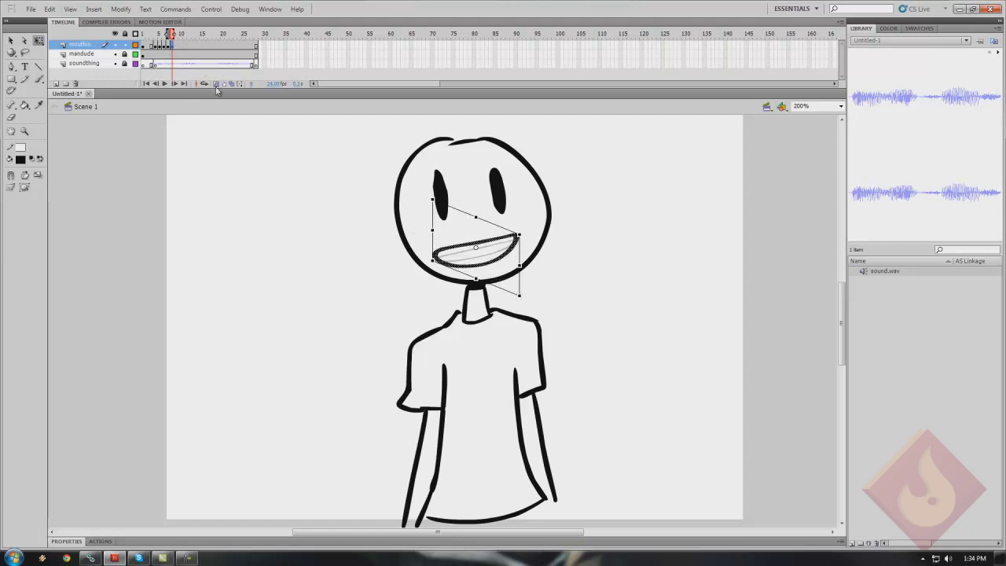
Play the animation repeatedly to check the sound timing and insert a blank keyframe at frame 14 of the mouth layer
key("Return")
left_click(192, 47)
key("Return")
left_click(192, 46)
key("Return")
left_click(189, 48)
key("Return")
left_click(194, 47)
left_click(198, 47)
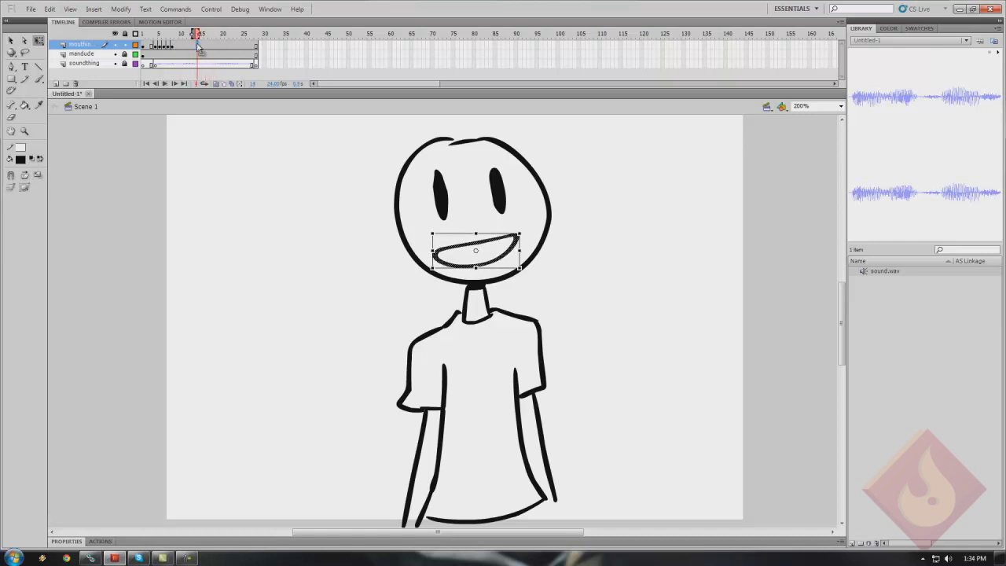
key("F7")
key("Return")
left_click(198, 47)
At frame 9, stretch the open mouth slightly taller and nudge it up to line up with the previous mouth
left_click(177, 47)
left_click_drag(176, 47, 174, 47)
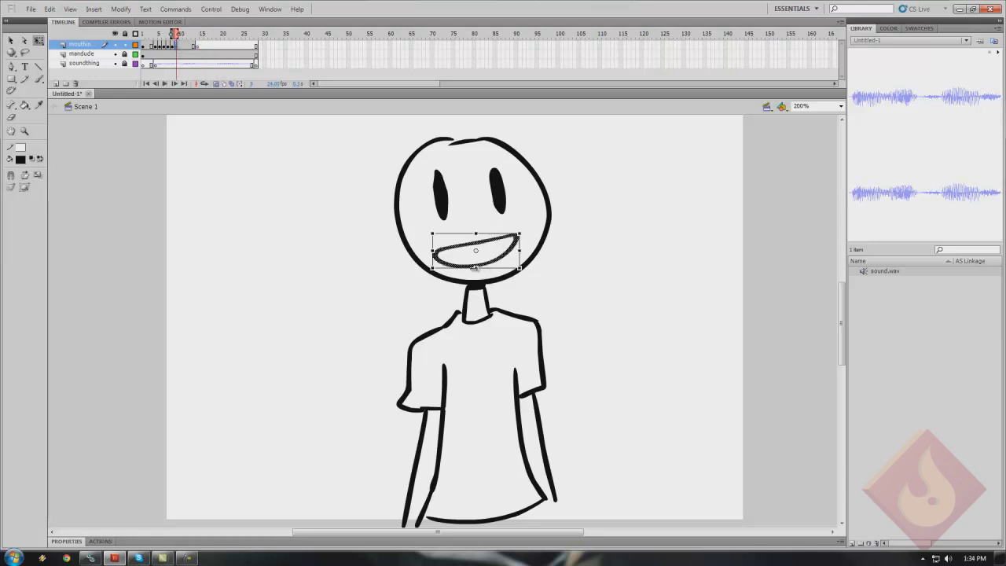
left_click_drag(475, 268, 476, 274)
key("Up")
key("Up")
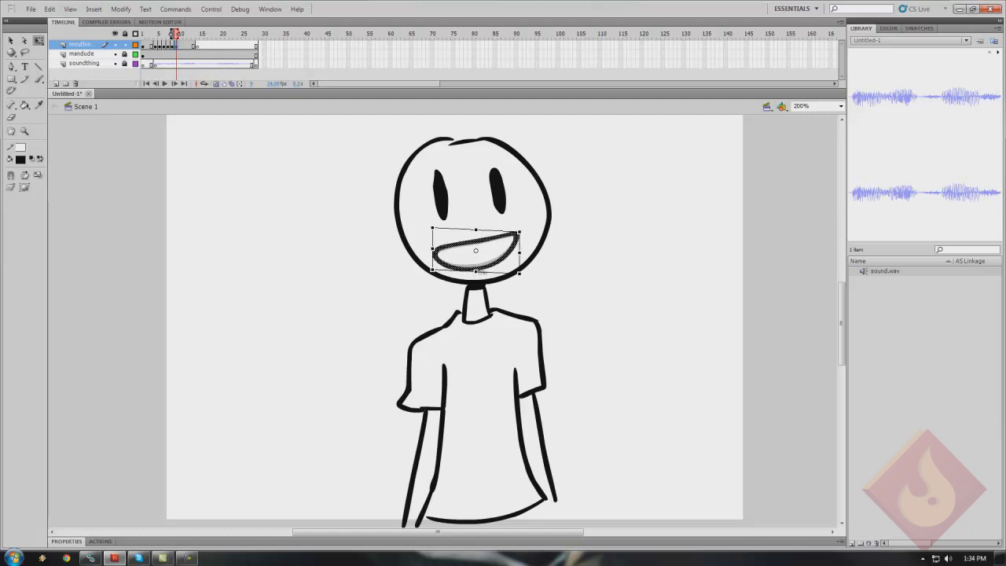
Continue keyframing the mouth through frames 10 to 13, gradually flattening it and skewing its left side downward
key("period")
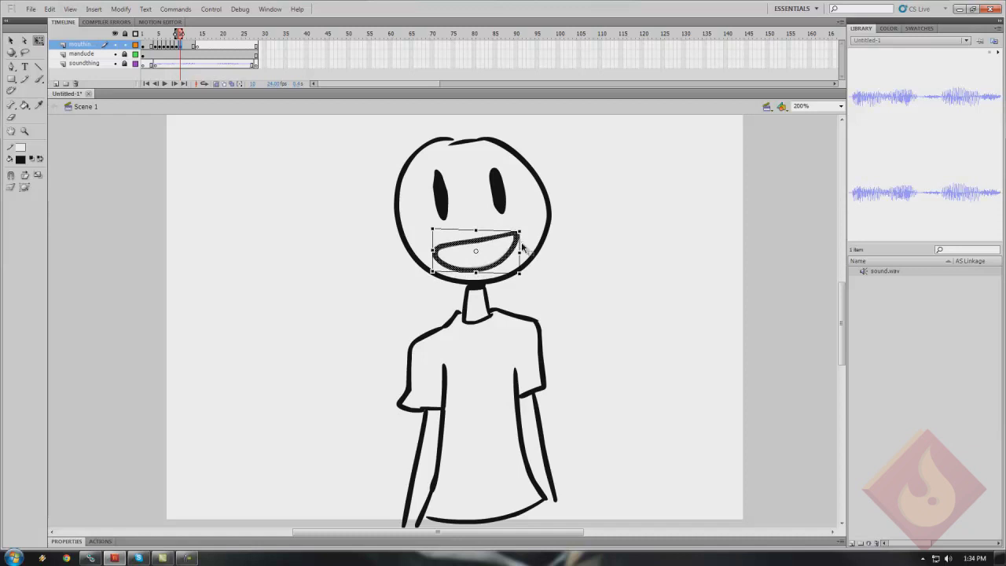
key("period")
key("period")
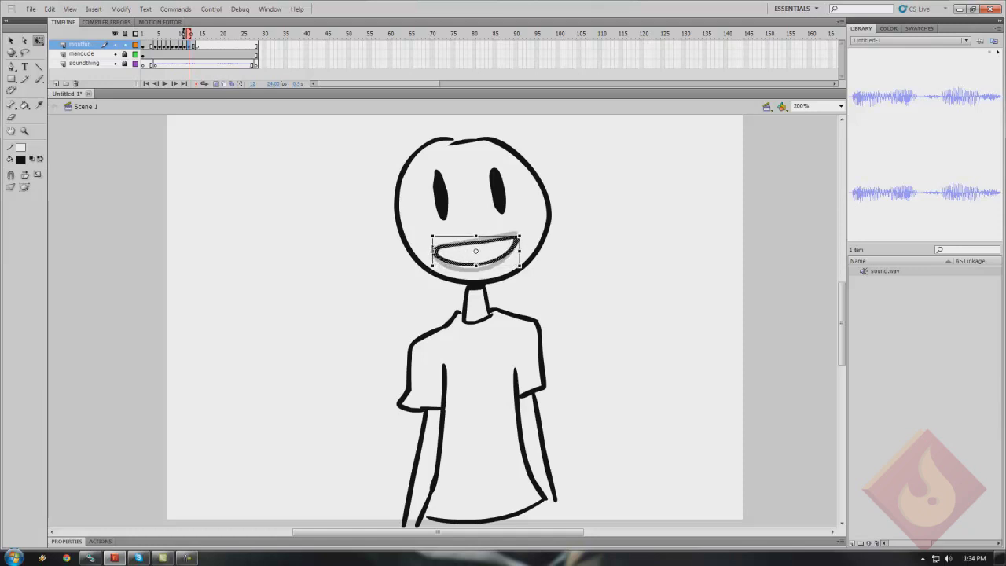
mouse_move(431, 247)
left_mouse_down()
mouse_move(475, 255)
mouse_move(432, 253)
left_mouse_up()
key("F6")
key("Up")
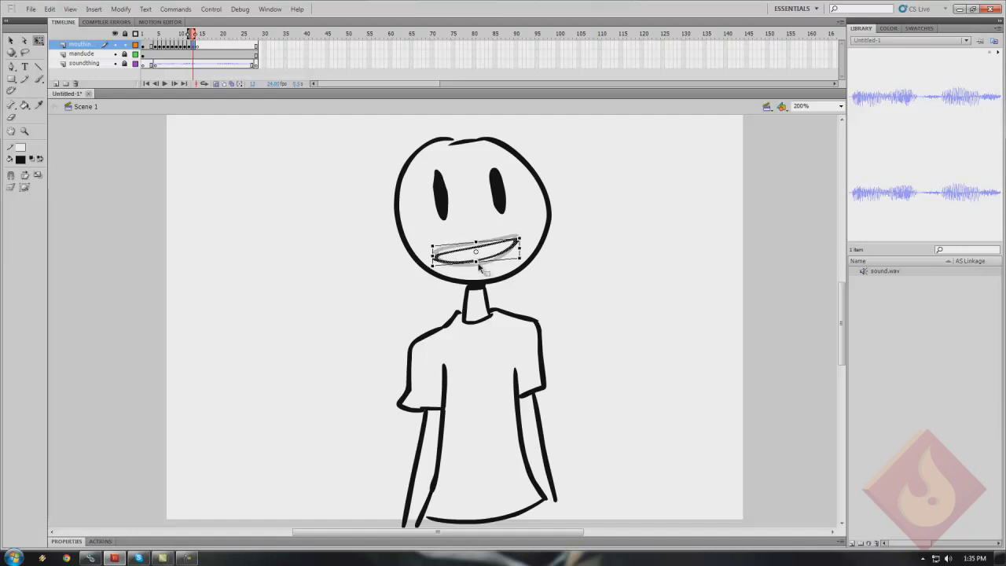
Fill the inside of the mouth outlines with black frame by frame from frame 4 to frame 13
left_click(199, 50)
left_click(38, 80)
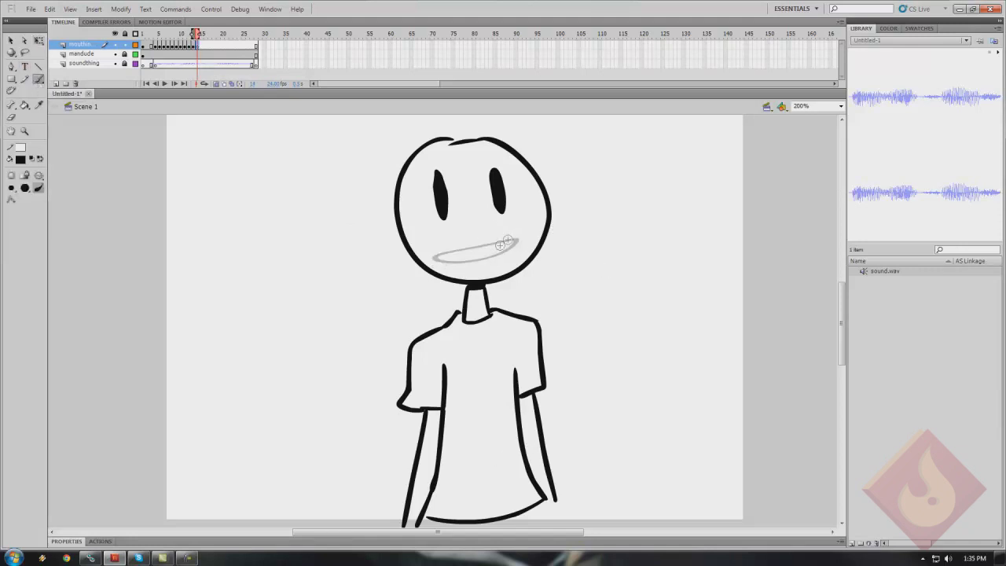
left_click(155, 45)
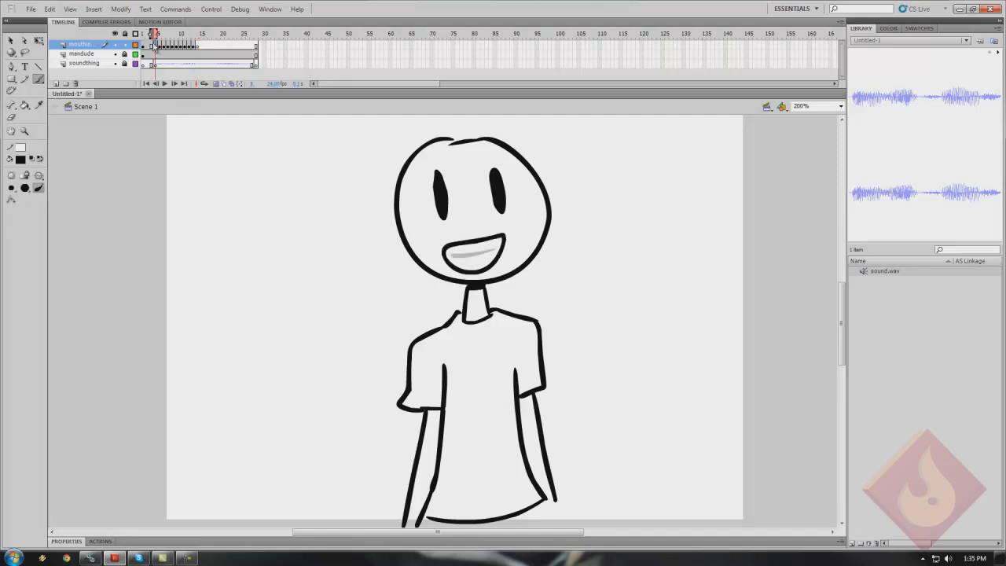
left_click(25, 105)
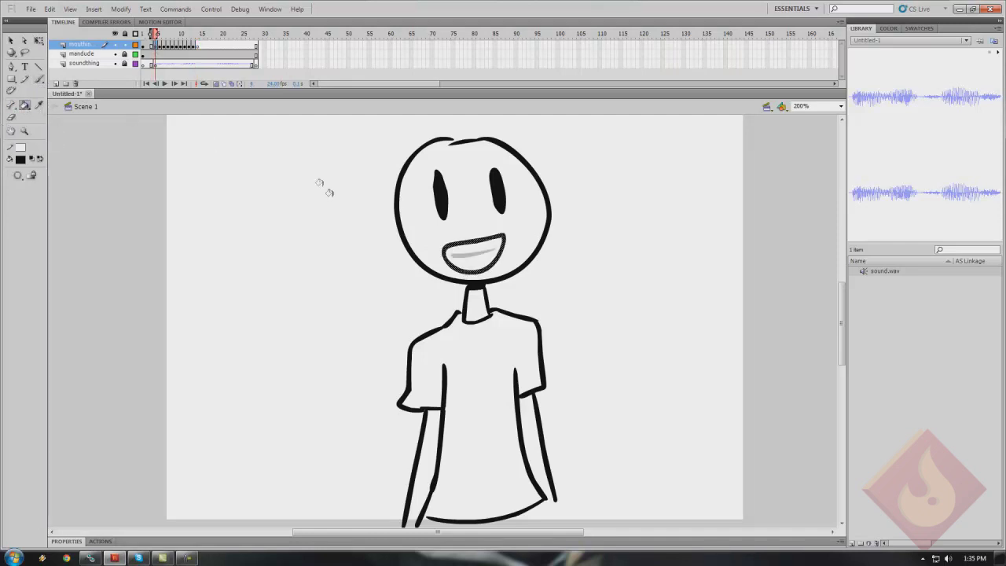
left_click(459, 249)
key(".")
left_click(487, 257)
key(".")
key(".")
key("period")
key("period")
key("period")
key("period")
key("period")
key("period")
key("period")
key("period")
key("period")
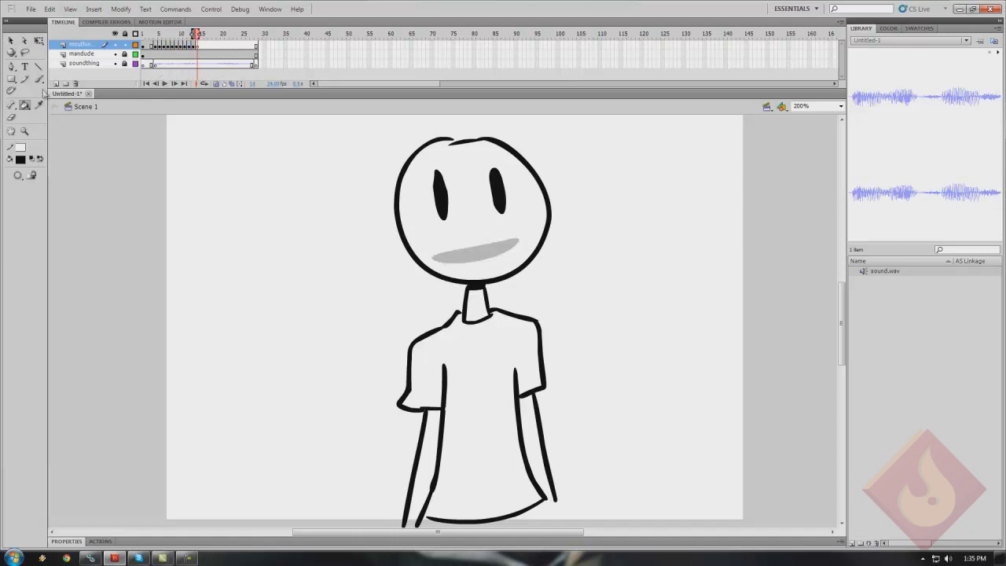
Brush a thin slanted mouth outline at frame 14 over the onion-skinned mouth, then flatten it and skew its left side downward
left_click(39, 79)
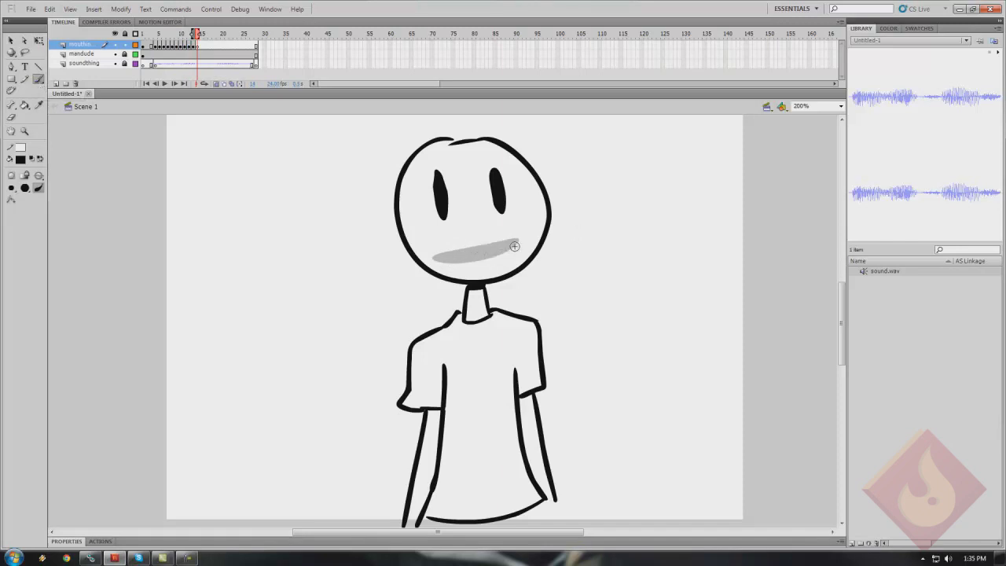
mouse_move(515, 240)
left_mouse_down()
mouse_move(447, 265)
mouse_move(514, 247)
left_mouse_up()
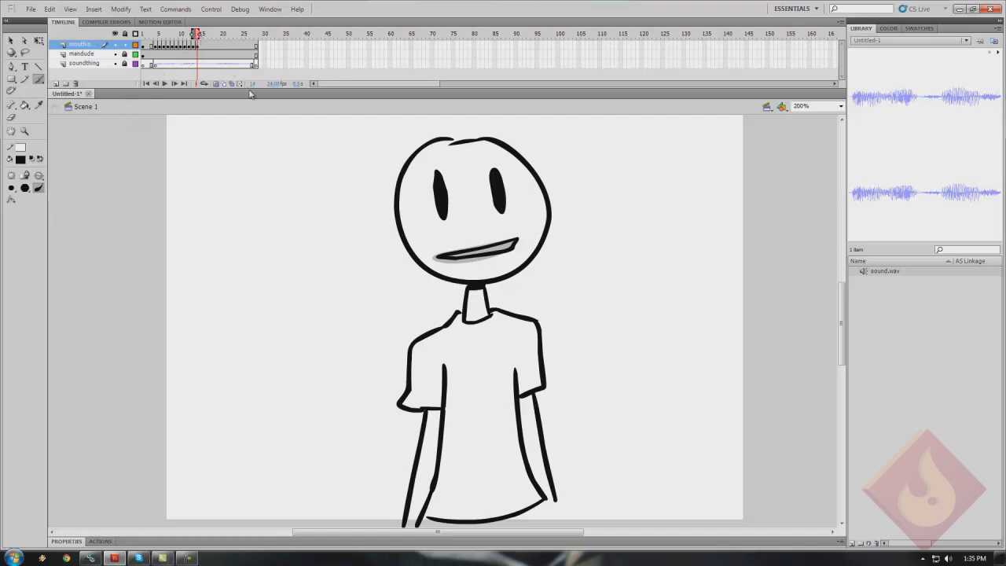
left_click(195, 45)
left_click(198, 47)
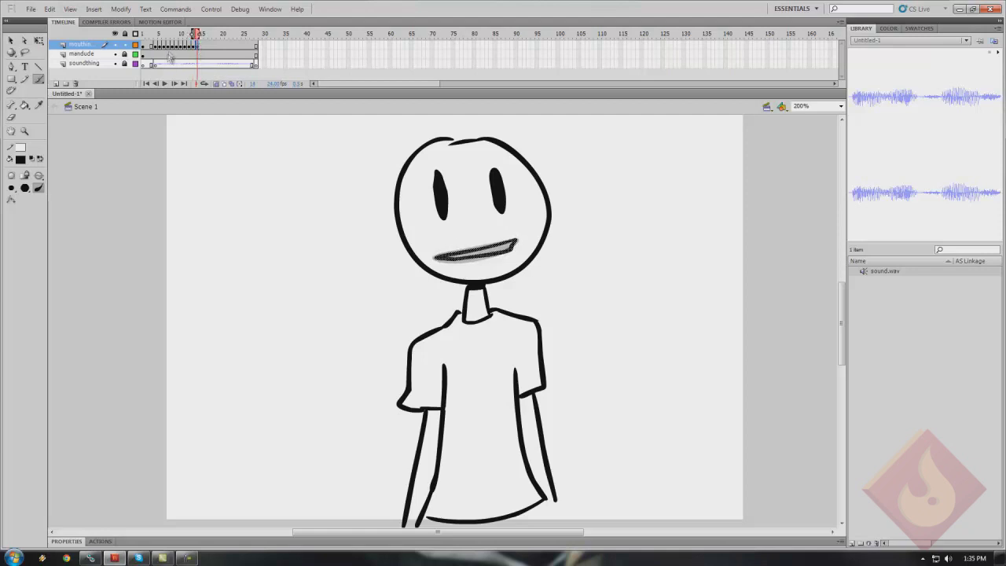
left_click(39, 40)
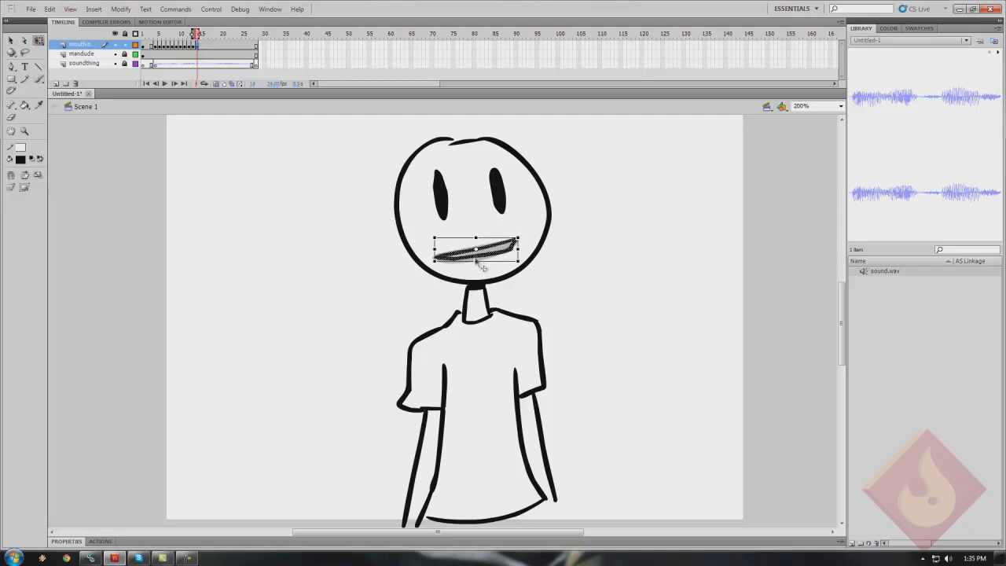
left_click_drag(476, 261, 434, 251)
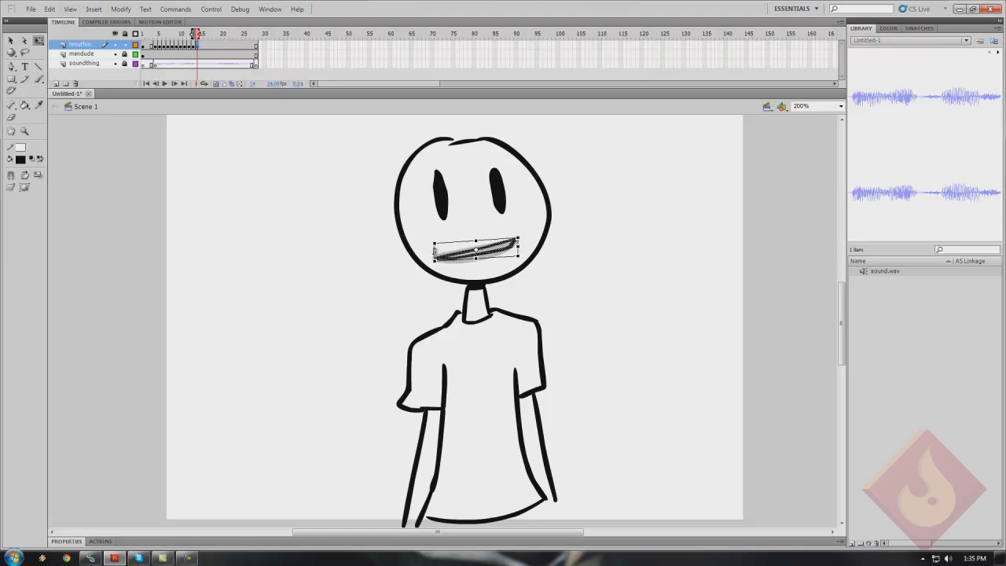
Insert a blank keyframe at frame 15 and brush a thin closed mouth line over the onion-skinned mouth
left_click(202, 49)
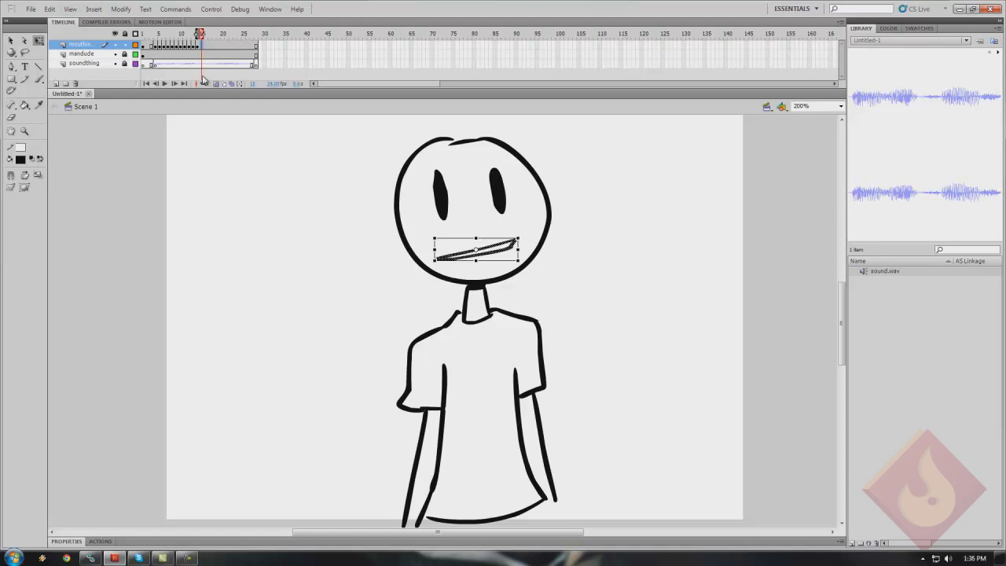
key("Return")
key("Return")
left_click(202, 46)
key("F7")
left_click(39, 79)
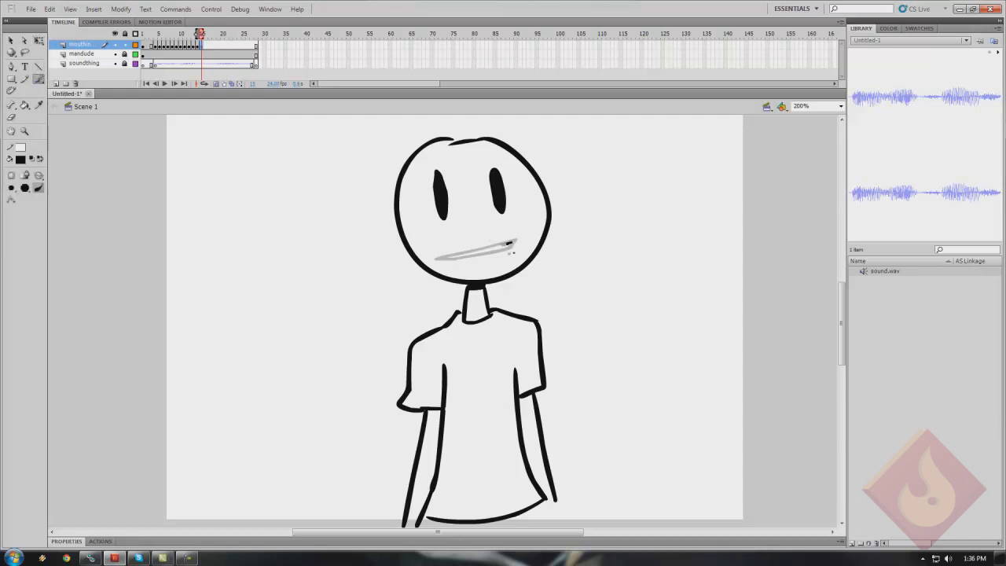
left_click_drag(510, 244, 438, 258)
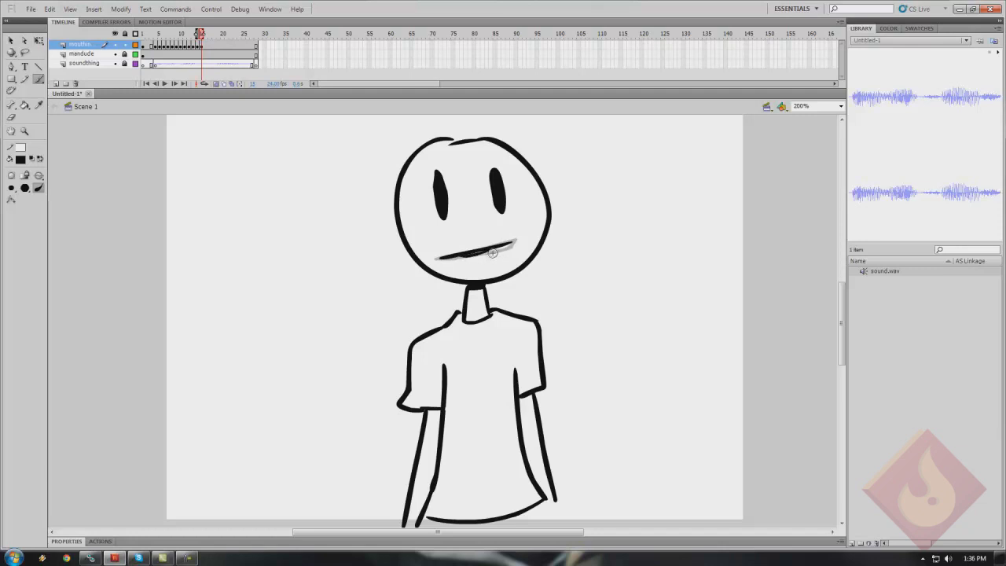
left_click_drag(485, 255, 464, 259)
Play back the sound, insert a blank keyframe at frame 18 and brush an open mouth outline with two tooth lines inside
left_click(203, 49)
left_click(209, 46)
key("Return")
left_click(210, 47)
mouse_move(211, 48)
left_mouse_down()
mouse_move(251, 48)
mouse_move(215, 50)
left_mouse_up()
key("F7")
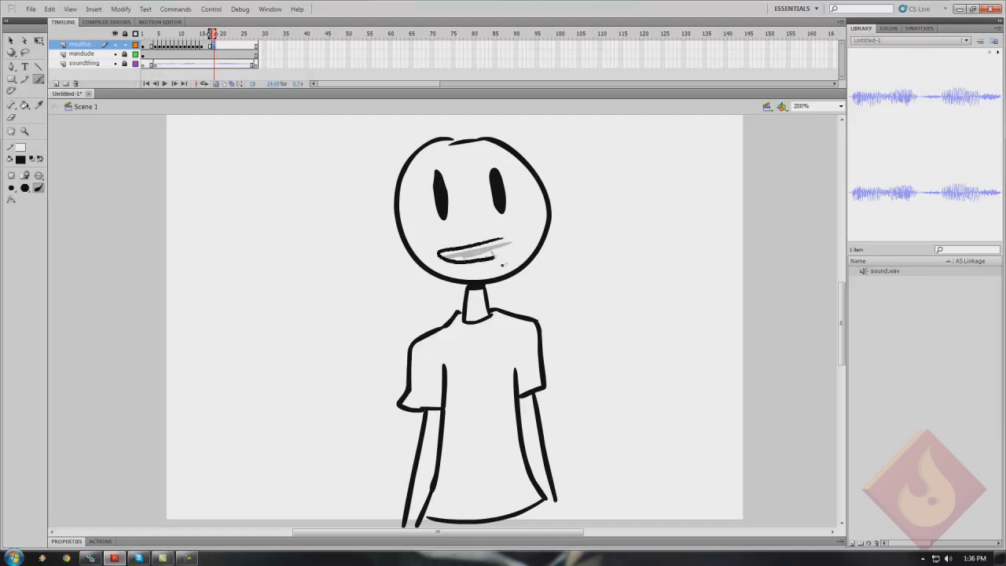
key("F7")
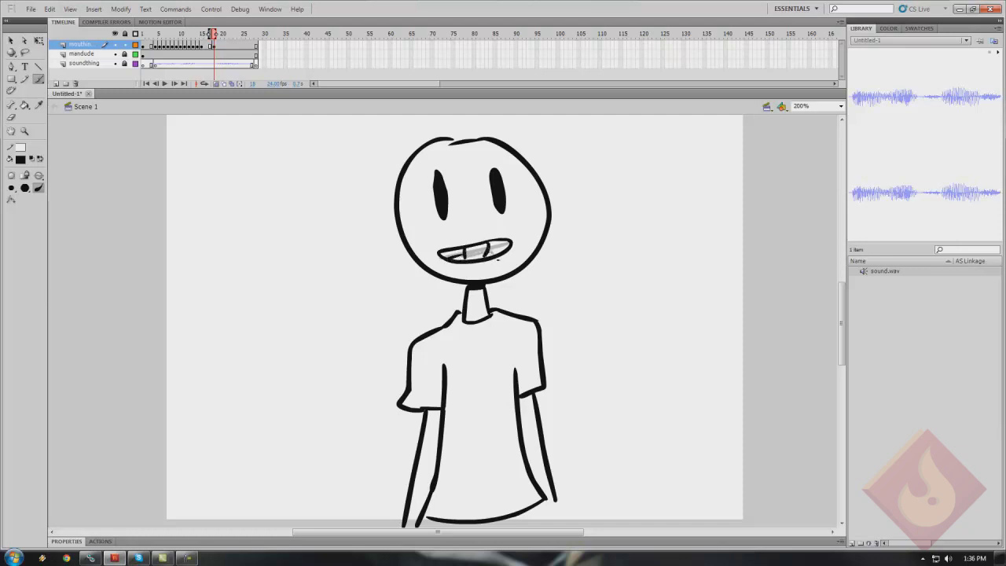
Fill the frame 18 mouth with black on both sides of the teeth
left_click(24, 105)
left_click(445, 252)
left_click(490, 247)
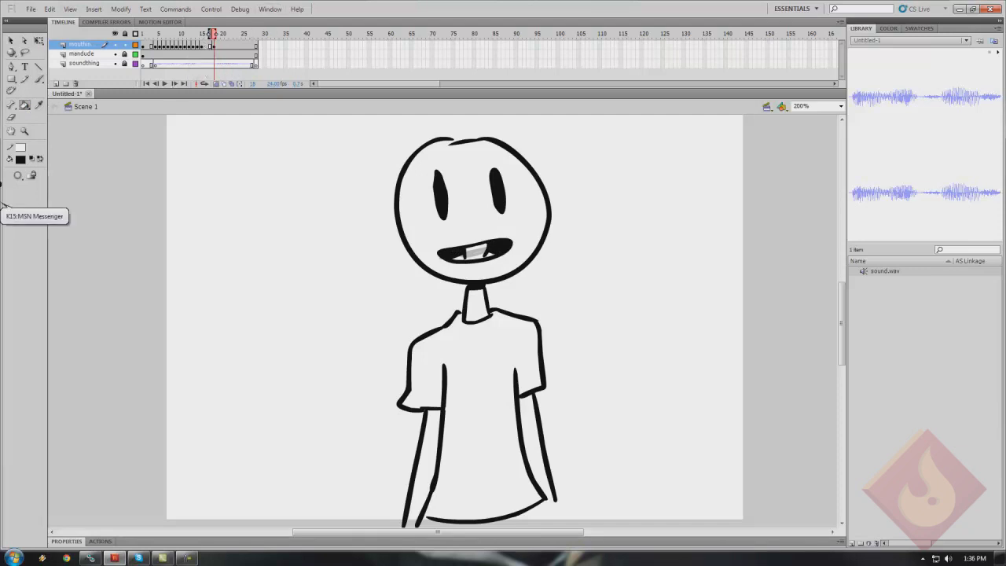
Keyframe the closed mouth line at frames 16 and 17, squashing it slightly from the frame 15 shape
left_click(38, 40)
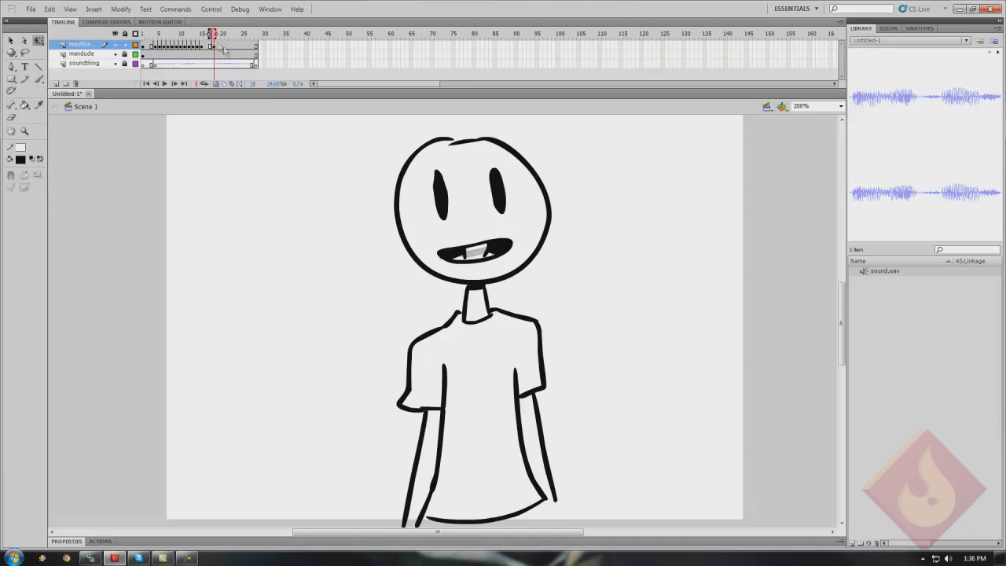
left_click(198, 53)
left_click(198, 46)
left_click(200, 46)
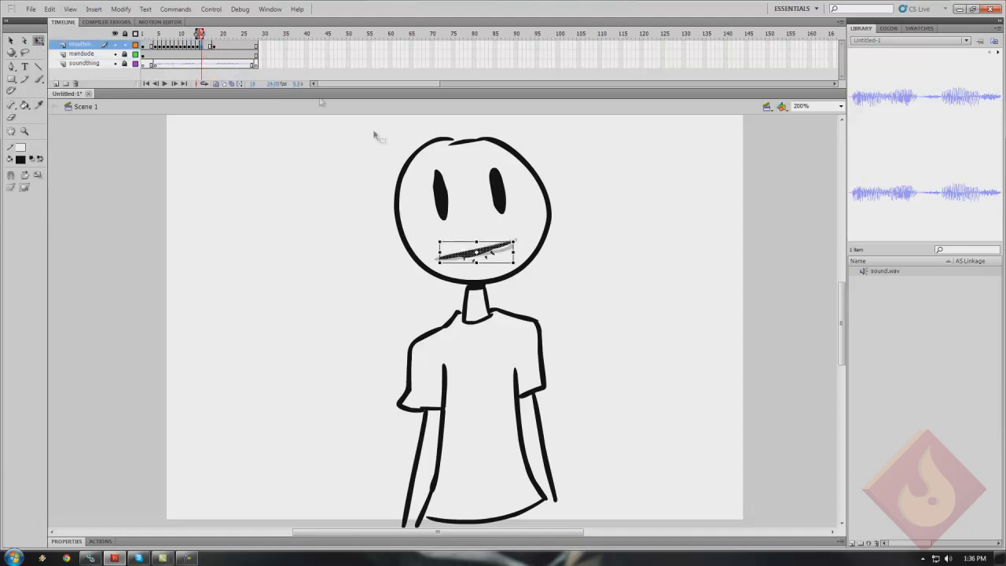
key("period")
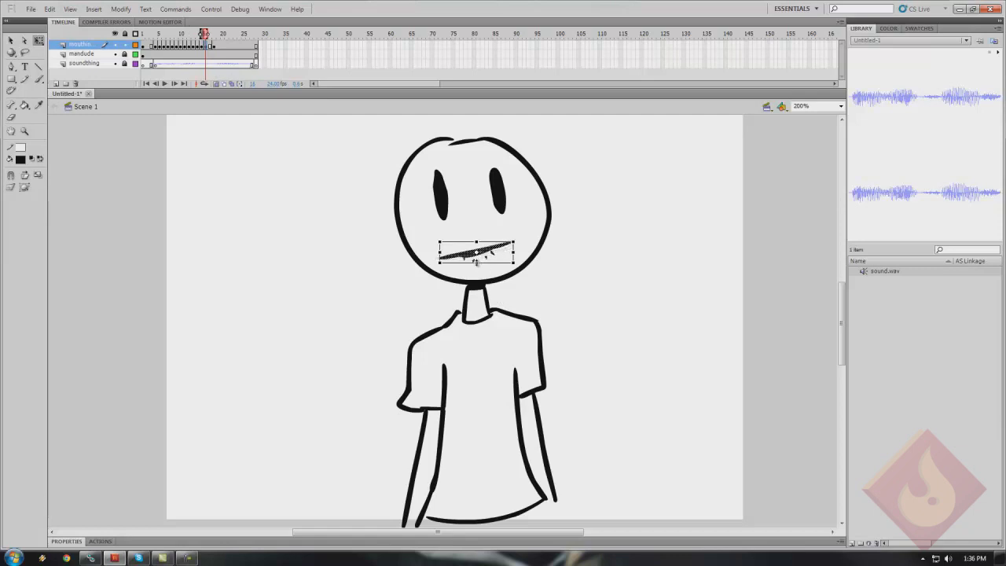
left_click_drag(476, 263, 476, 260)
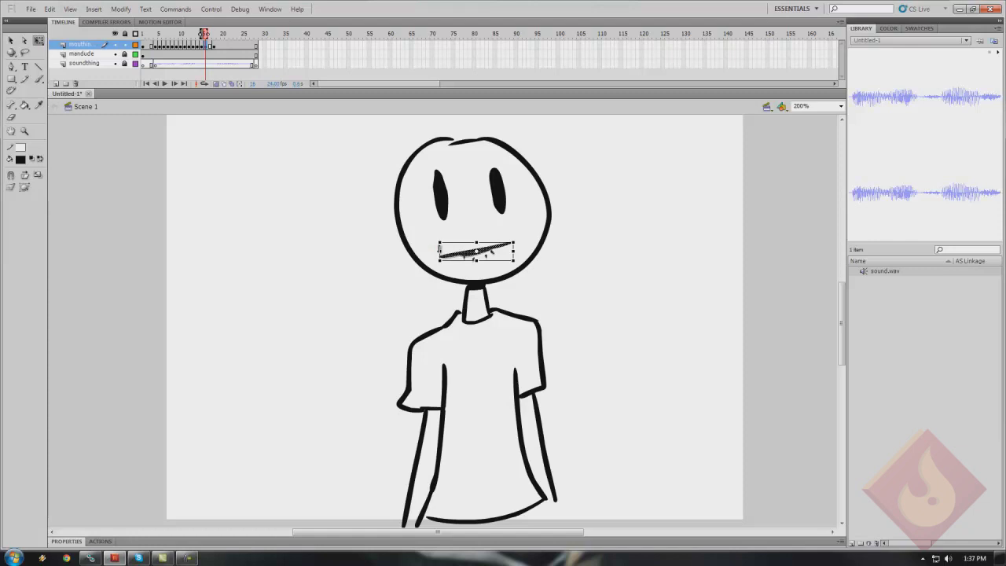
key("period")
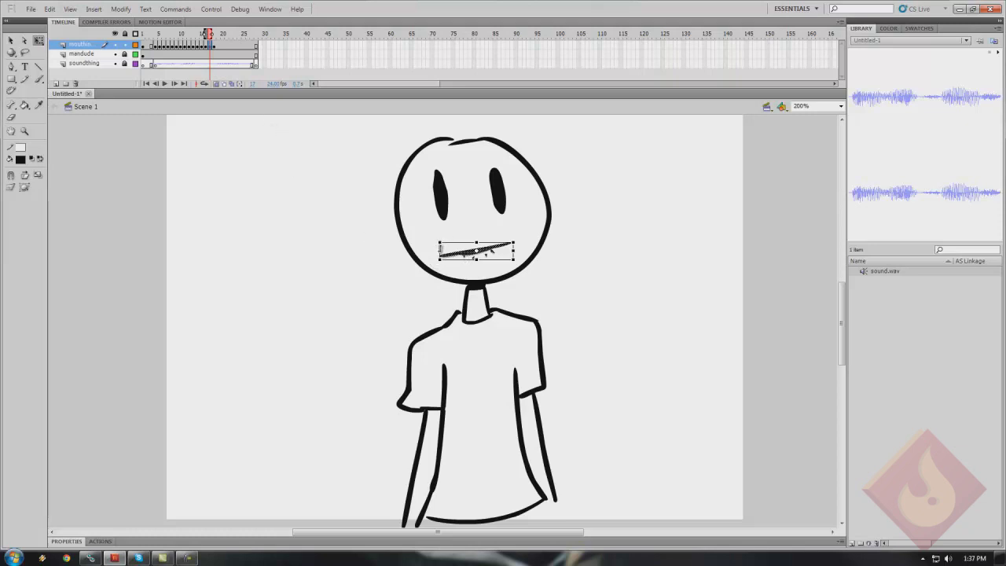
Insert a blank keyframe at frame 19 and paste in the filled open mouth copied from frame 4
left_click(218, 45)
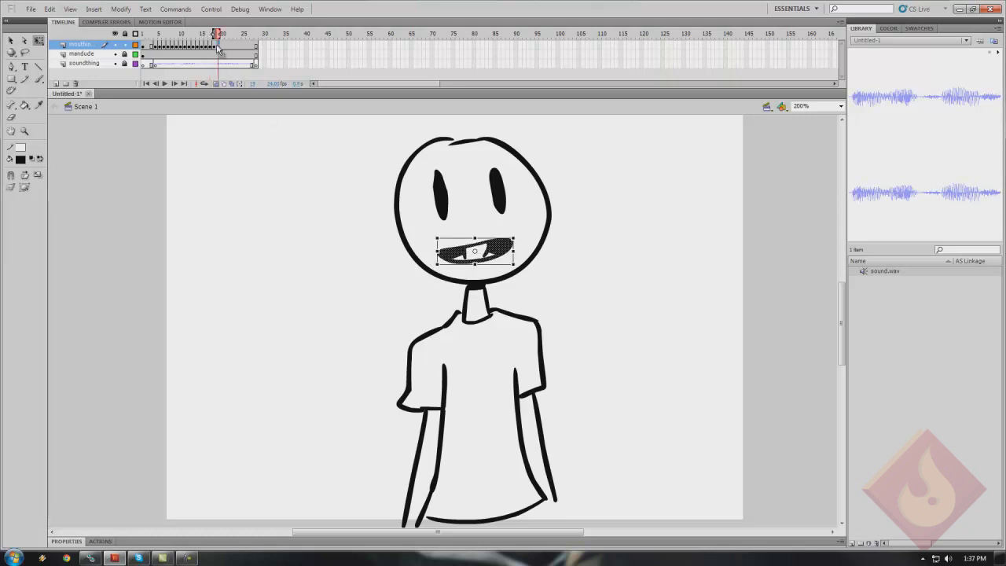
key("Return")
left_click(218, 46)
key("F7")
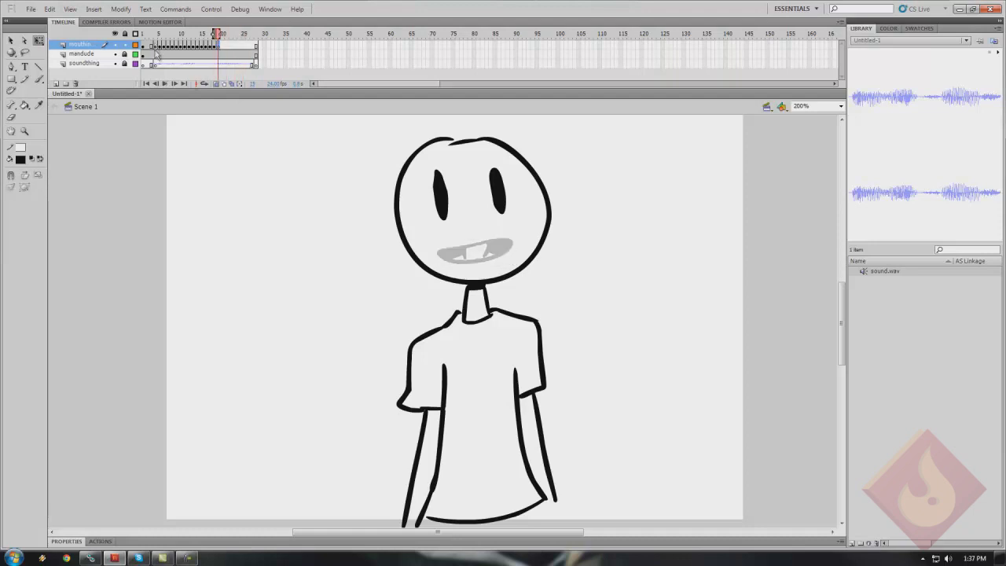
left_click(156, 46)
key("ctrl+c")
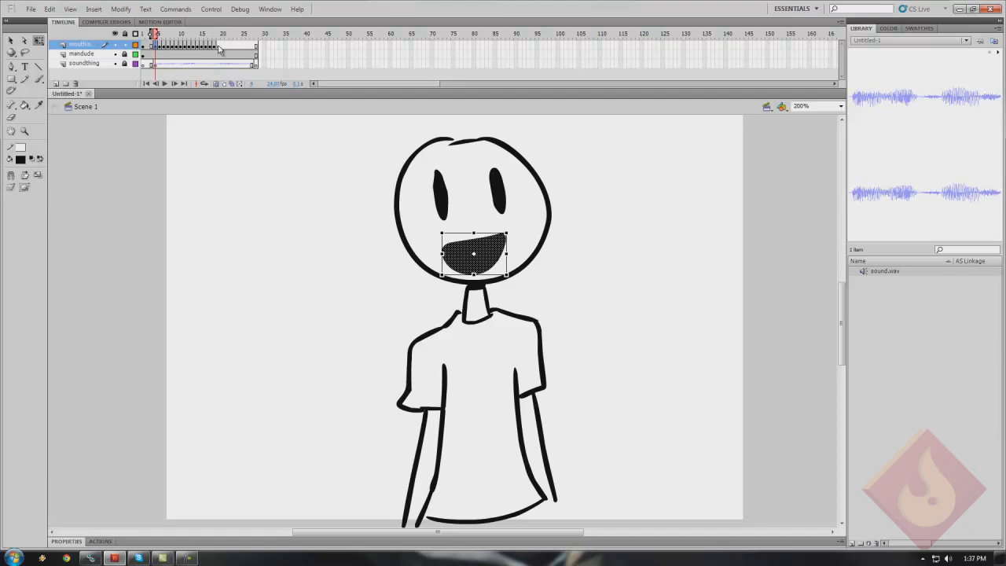
left_click(217, 46)
key("ctrl+v")
Move the pasted frame 19 mouth over the onion-skinned mouth, then stretch it wider and skew its right side
key("shift+Up")
key("shift+Up")
key("shift+Up")
key("shift+Up")
key("shift+Up")
key("shift+Up")
key("shift+Up")
key("shift+Up")
key("shift+Up")
key("shift+Right")
key("shift+Right")
key("shift+Right")
key("shift+Right")
key("shift+Right")
key("shift+Right")
key("shift+Right")
key("shift+Up")
key("shift+Up")
key("shift+Up")
key("shift+Up")
key("shift+Left")
left_click_drag(507, 244, 513, 258)
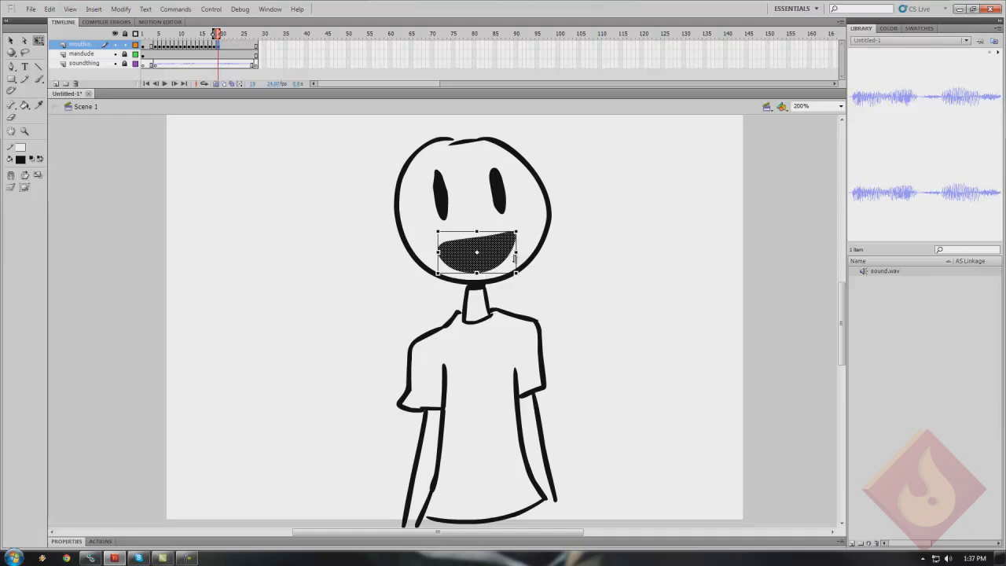
Play on from frame 23 to check the sound and insert a blank keyframe at frame 24 of the mouth layer
left_click(232, 50)
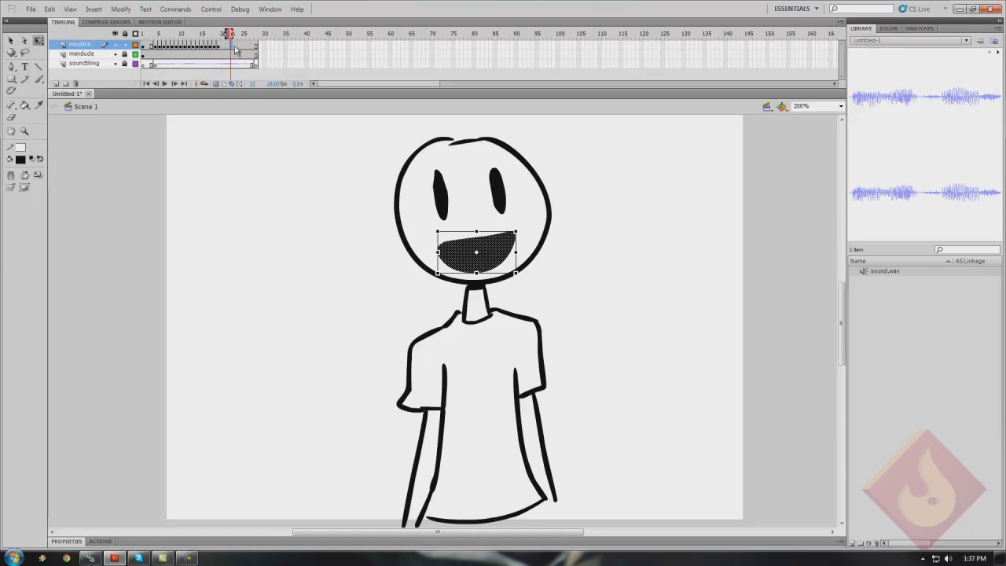
left_click(235, 47)
key("Return")
double_click(241, 49)
left_click(241, 49)
key("F7")
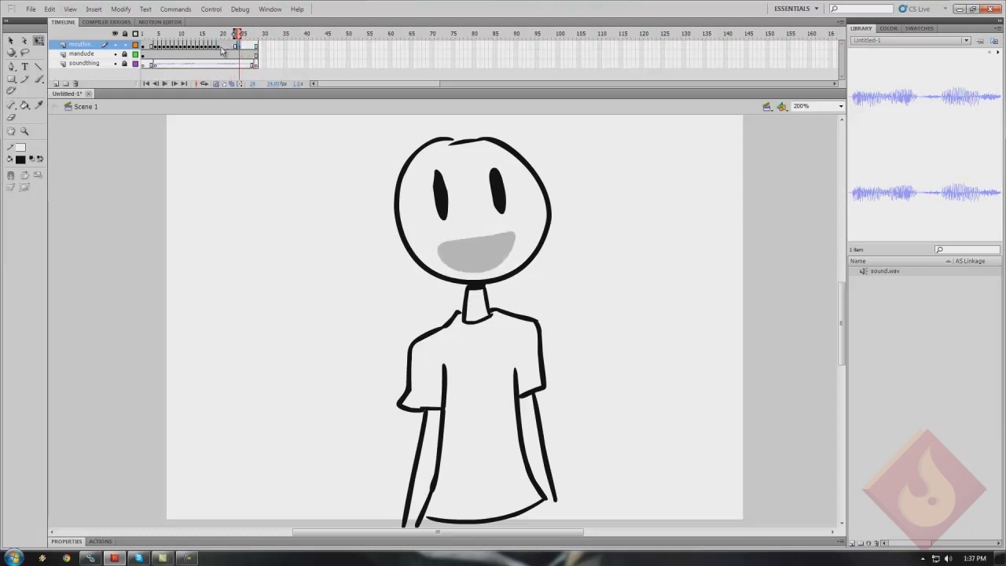
Nudge the mouth up at frame 20, then keyframe frame 21 with the mouth squashed from below and its left side skewed downward
left_click(222, 47)
key("Up")
key("F6")
left_click_drag(476, 274, 476, 261)
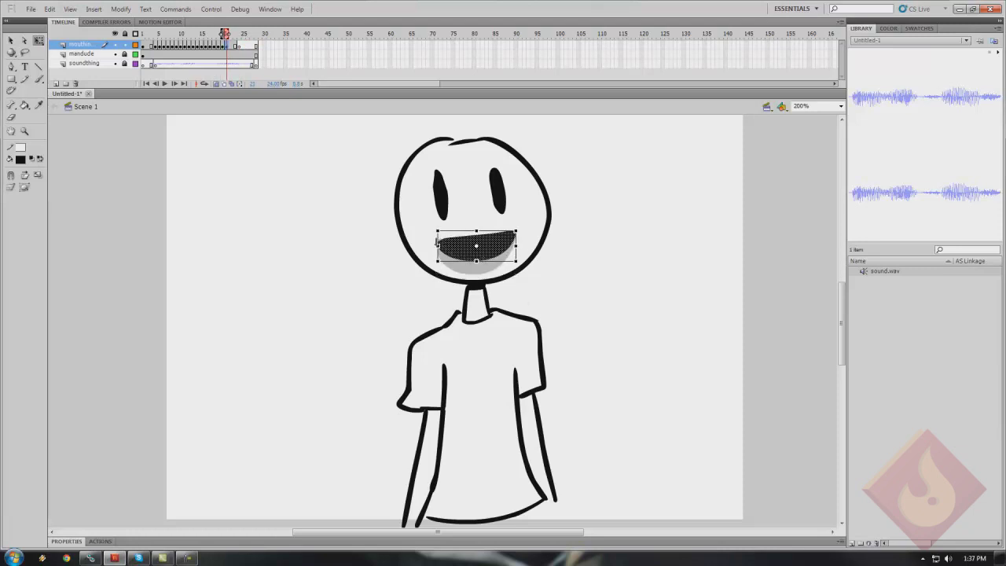
mouse_move(437, 238)
left_mouse_down()
mouse_move(477, 260)
mouse_move(437, 254)
left_mouse_up()
key("Up")
Add keyframes at frames 22 and 23, lowering the mouth in frame 22 and flattening it further from below in frame 23
key("F6")
key("Down")
key("Down")
key("Down")
key("Down")
key("Up")
key("Up")
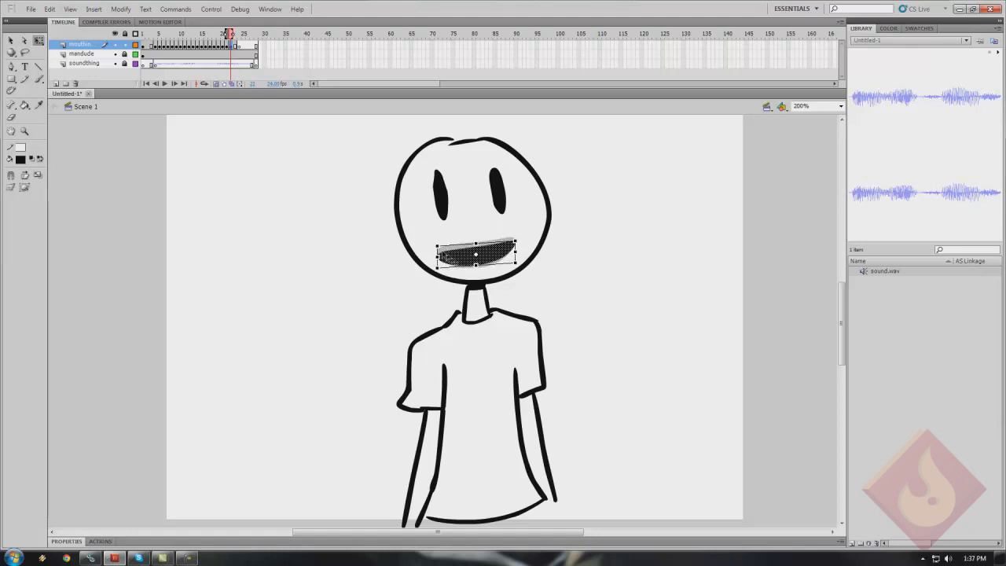
key("F6")
left_click_drag(474, 262, 475, 258)
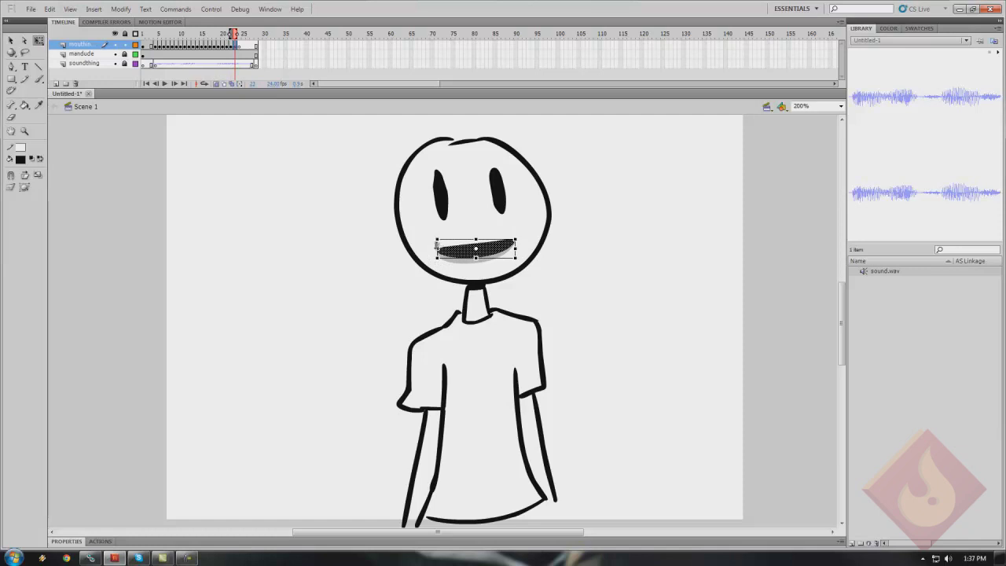
Nudge the frame 23 mouth slightly down to line it up with the onion-skinned mouth
key("Down")
key("Down")
key("Down")
key("Down")
key("Up")
key("Up")
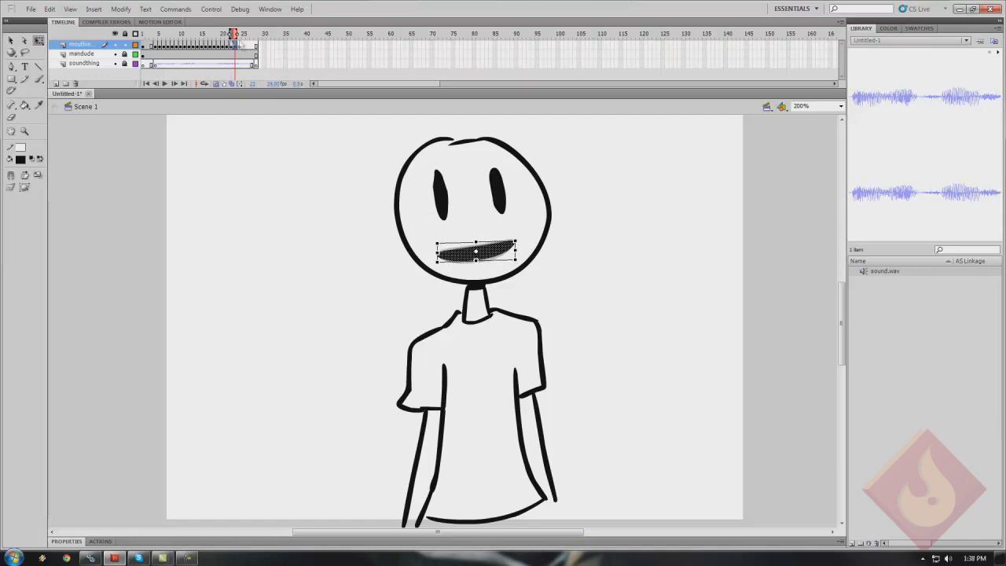
Copy the frame 14 mouth into frame 24 of the mouth layer and move it up and right over the onion-skinned mouth
left_click(193, 45)
left_click(201, 46)
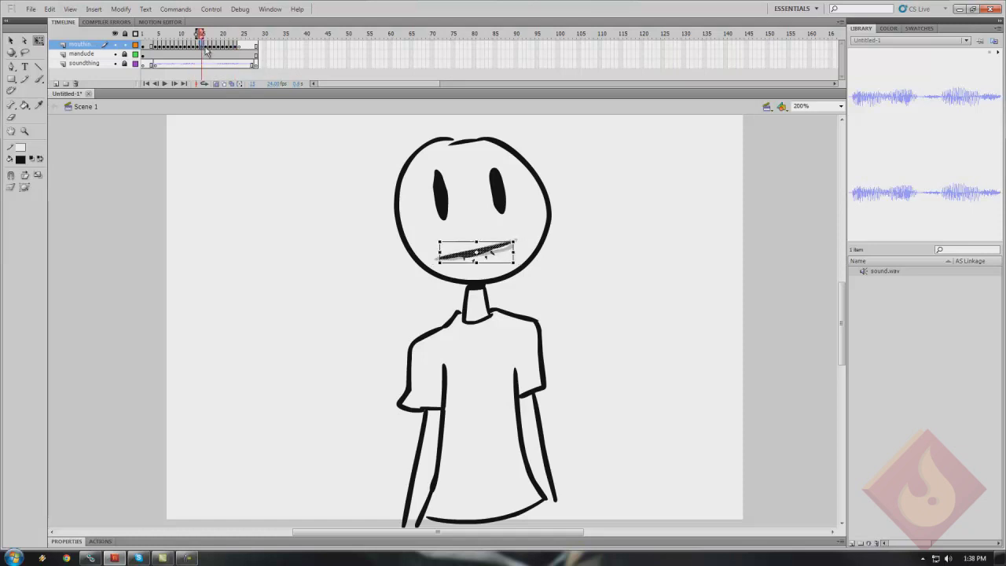
left_click(197, 47)
left_click(239, 47)
left_click(240, 48)
key("shift+Up")
key("shift+Up")
key("shift+Up")
key("shift+Up")
key("shift+Up")
key("shift+Up")
key("shift+Up")
key("shift+Up")
key("shift+Up")
key("shift+Right")
key("shift+Right")
key("shift+Right")
key("shift+Right")
key("shift+Right")
key("shift+Right")
key("shift+Up")
key("shift+Up")
key("shift+Up")
key("shift+Up")
key("Up")
key("Up")
key("Up")
key("Right")
key("Right")
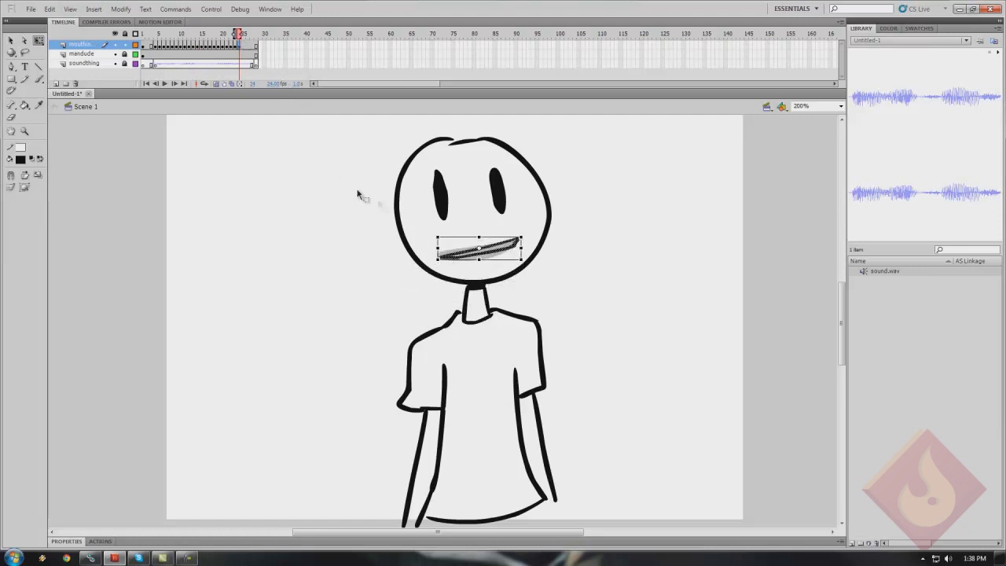
Skew the frame 24 mouth's left side upward, then keyframe frame 25 with the mouth flattened from below
left_click_drag(437, 245, 435, 241)
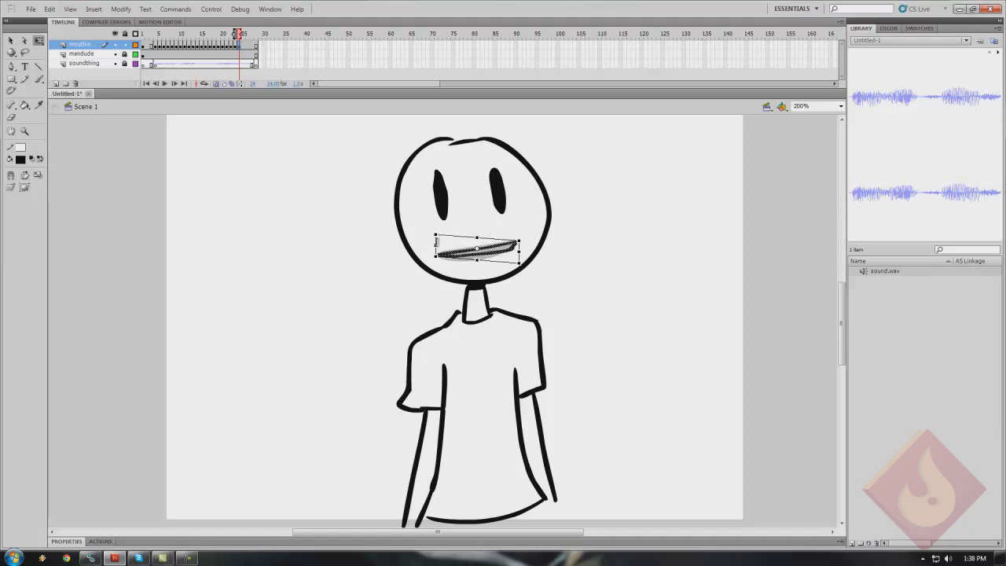
key("F6")
left_click_drag(476, 259, 435, 251)
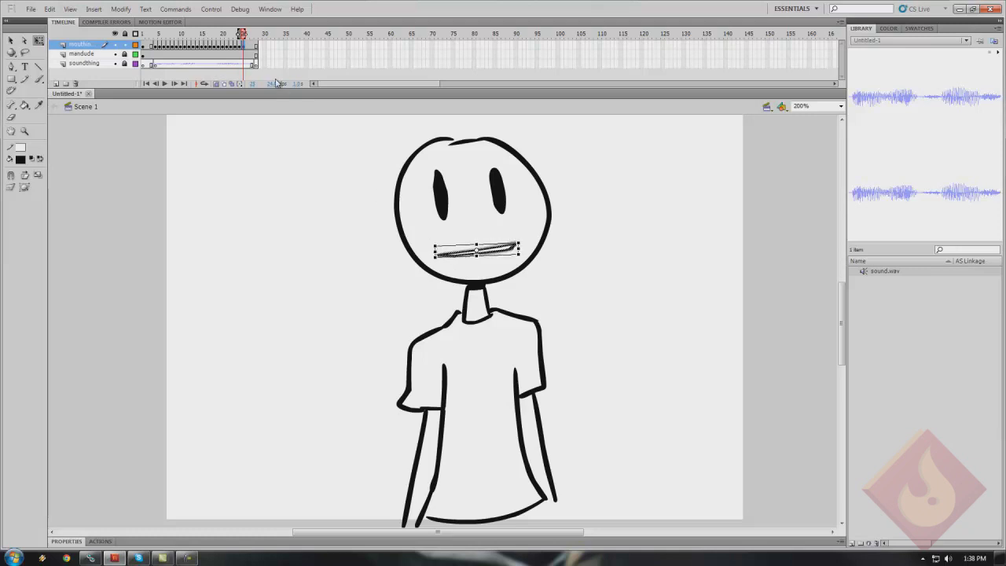
Insert a blank keyframe at frame 26 and brush a thin closed mouth line along the onion-skinned mouth
key("F7")
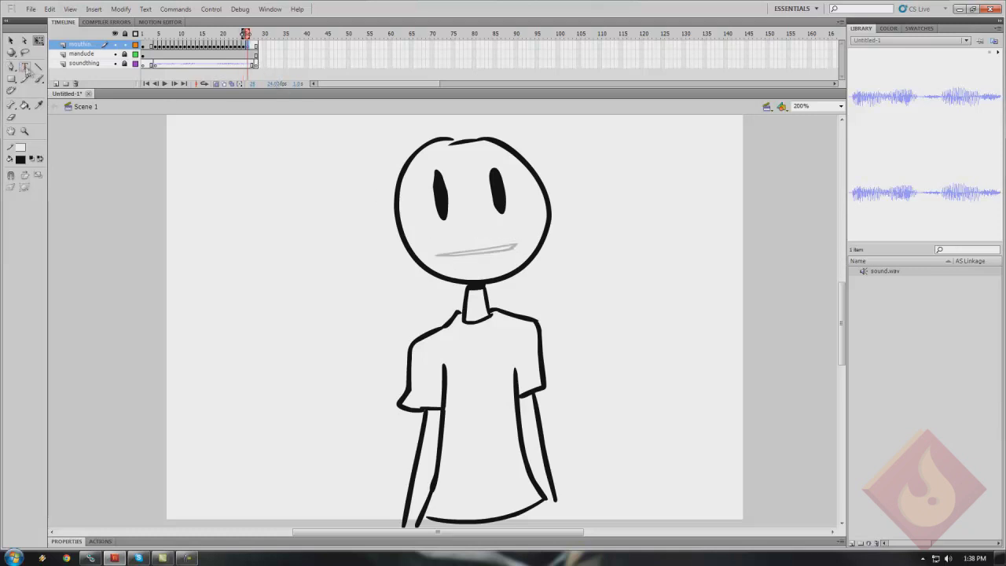
left_click(39, 79)
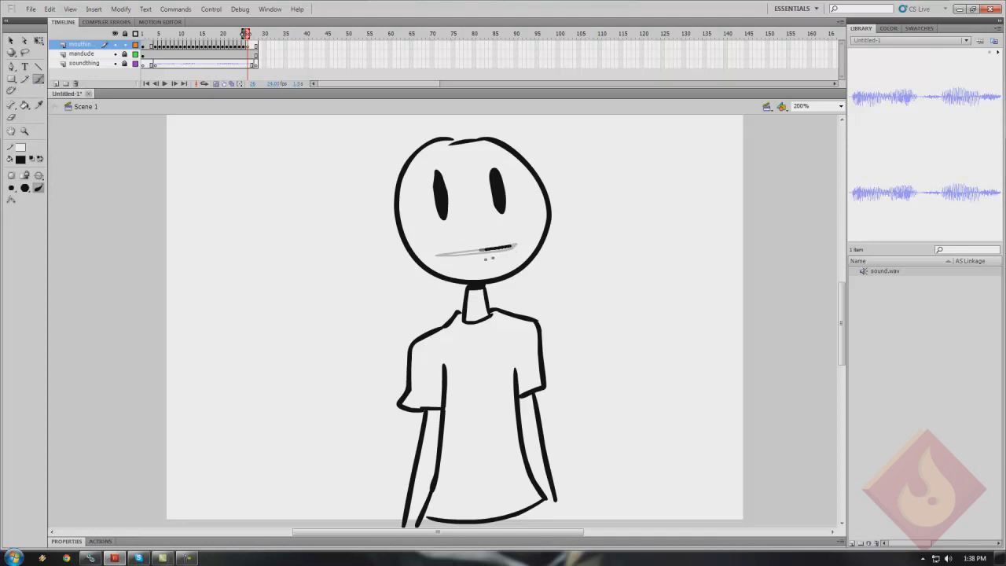
left_click_drag(444, 256, 437, 256)
Add a keyframe at frame 27 of the mouth layer and nudge the closed mouth line slightly down and right
left_click(250, 45)
key("Down")
key("Right")
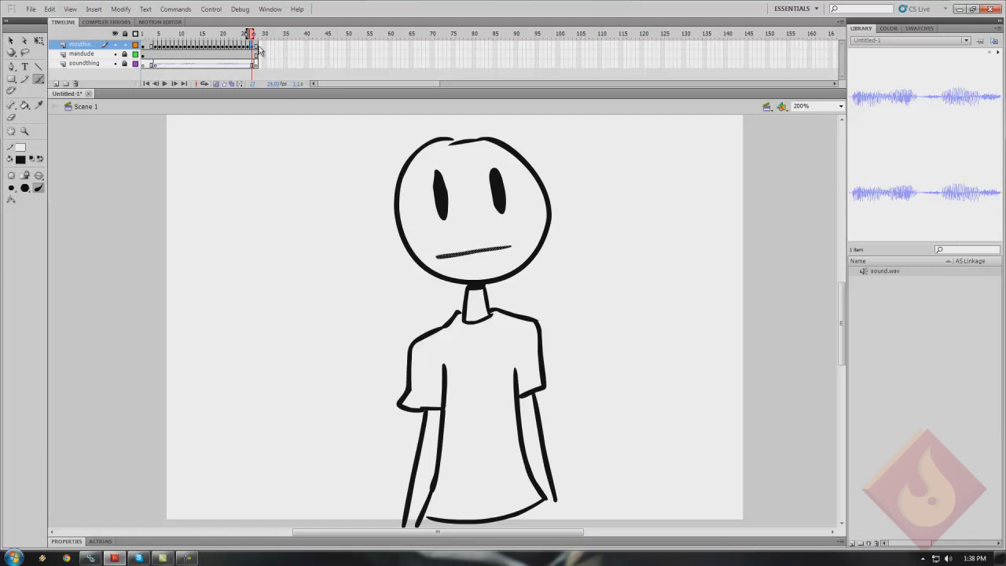
Extend the mouth, character and sound layers to frame 40
left_click(286, 44)
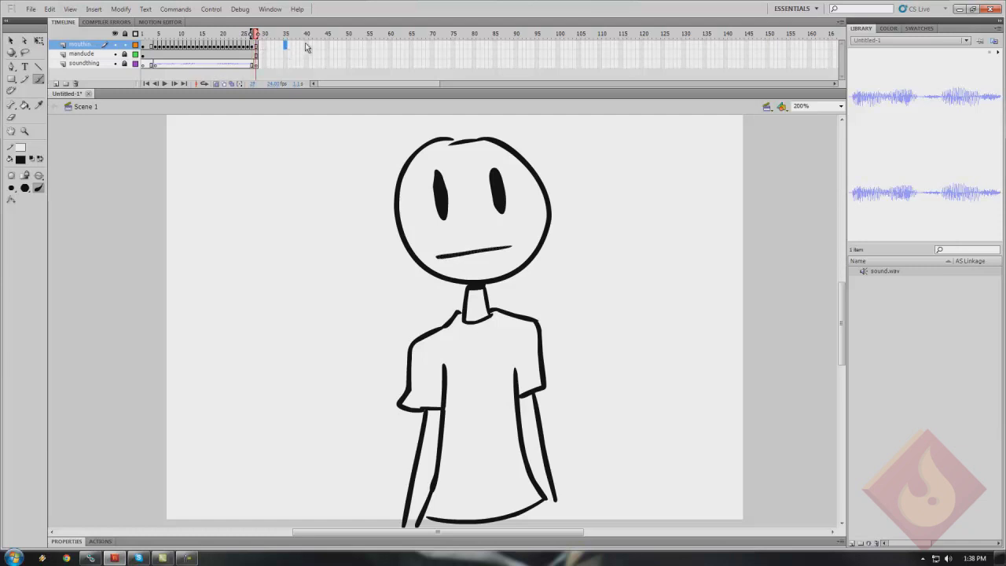
left_click(306, 46)
key("F5")
left_click(306, 55)
key("F5")
left_click(307, 64)
key("F5")
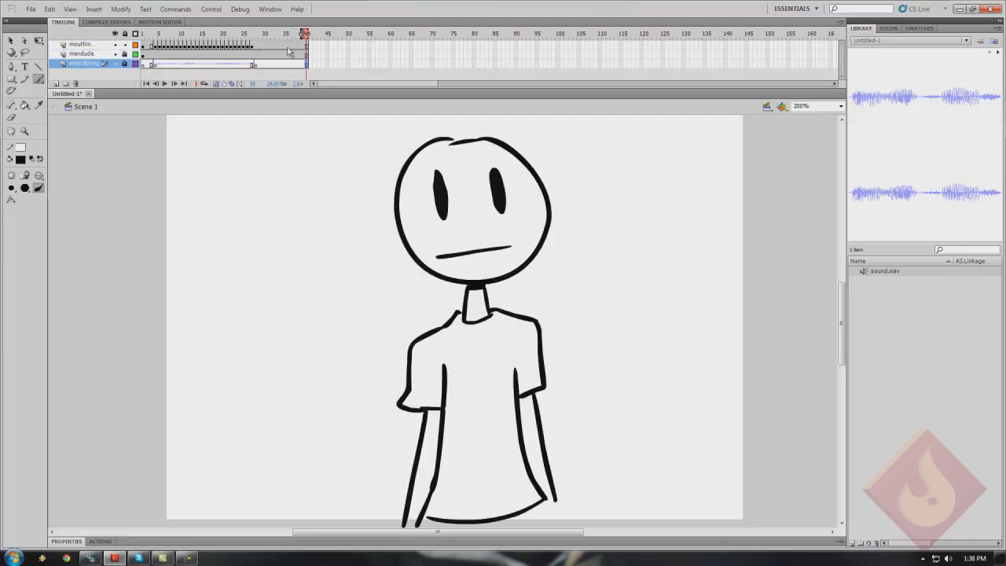
Play the animation through to check the mouth movement against the sound
key("Return")
left_click(11, 40)
key("Return")
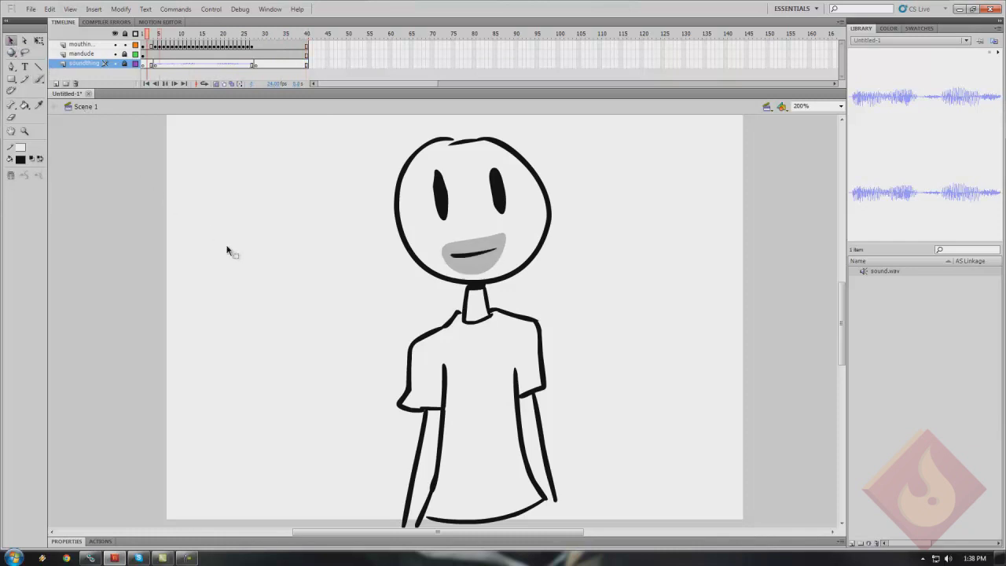
left_click(228, 45)
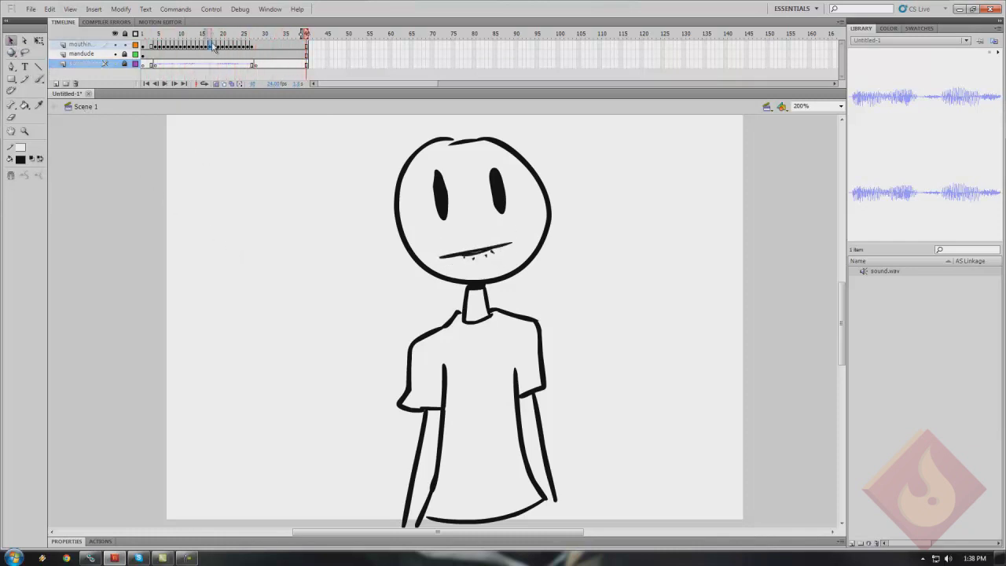
left_click(273, 66)
key("Return")
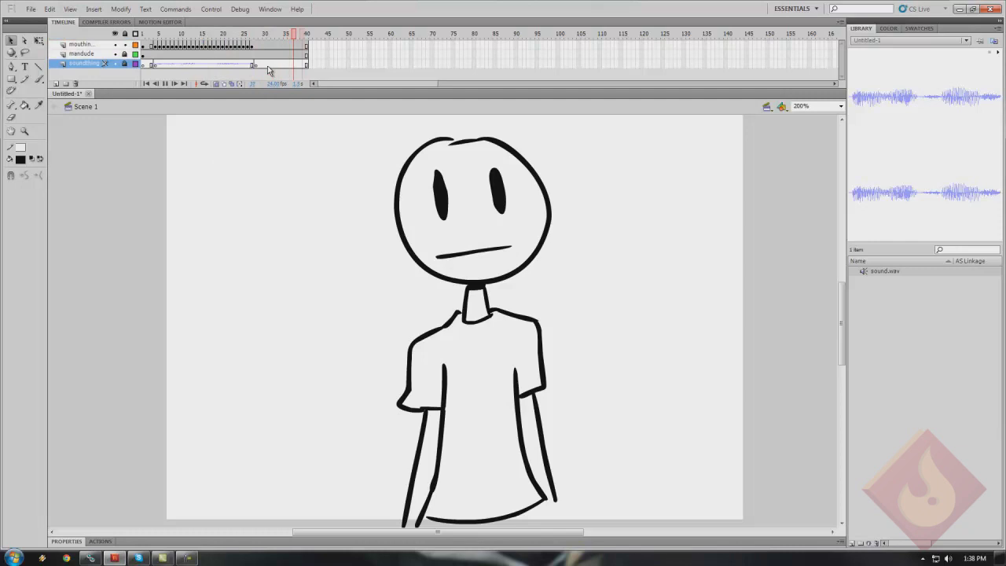
key("Return")
Replay the animation with the mouth magnified to examine its shapes up close, then return to the whole character
key("z")
left_click_drag(401, 204, 545, 321)
key("Return")
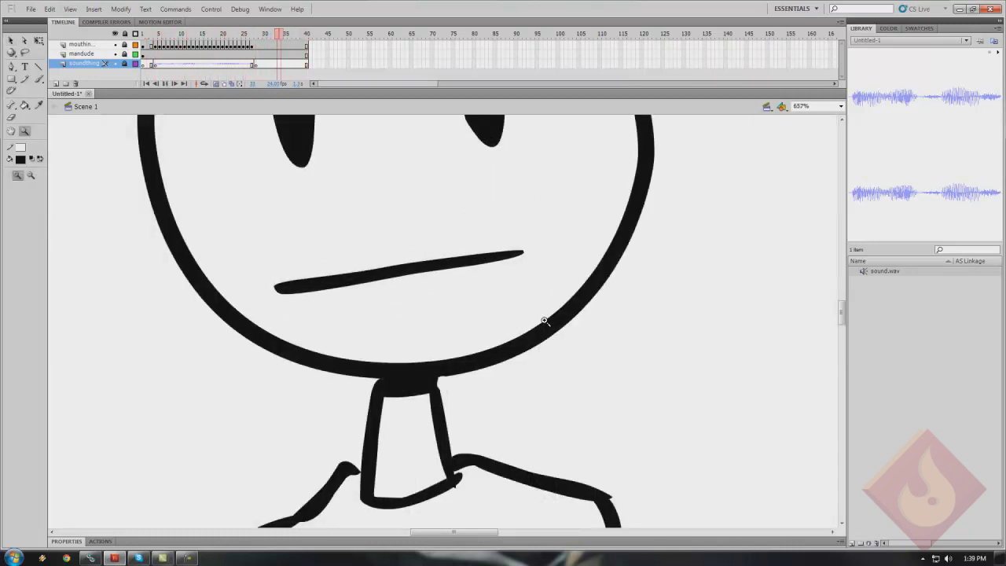
left_click(392, 339, "alt")
scroll(455, 328, "up", 1)
left_click(454, 326, "alt")
scroll(456, 328, "down", 3)
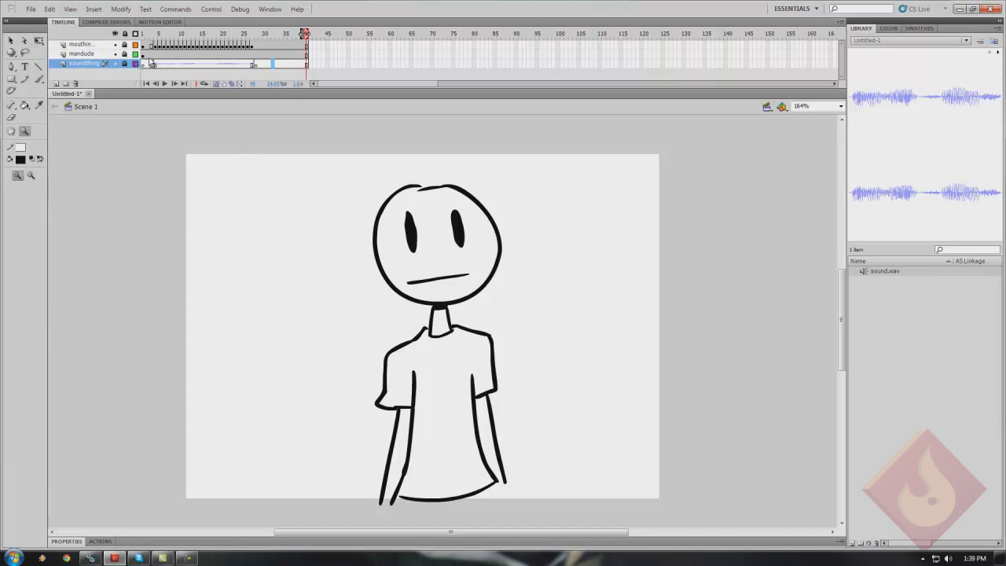
Replay the lip sync from the opening frames with the whole character in view
left_click(148, 54)
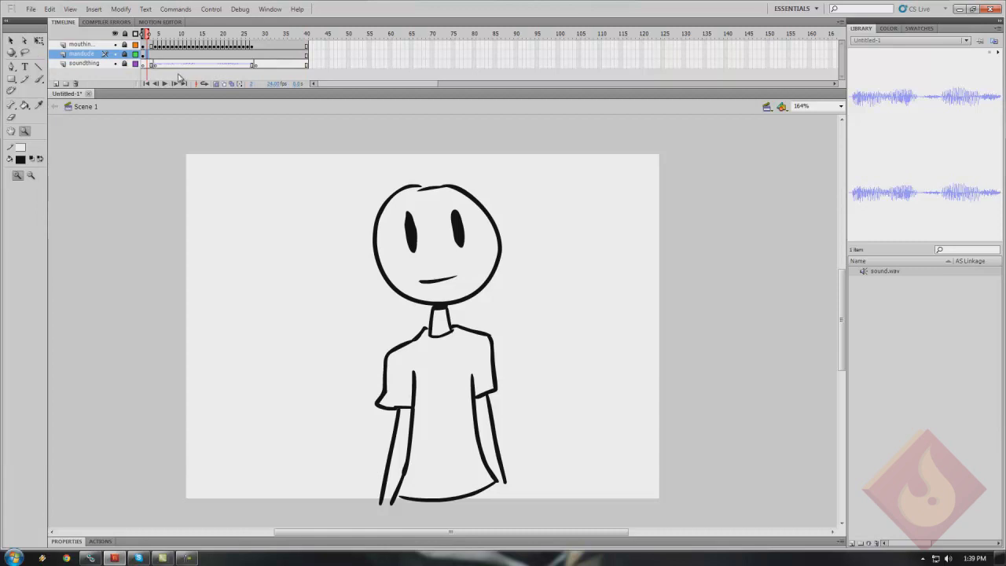
left_click(149, 64)
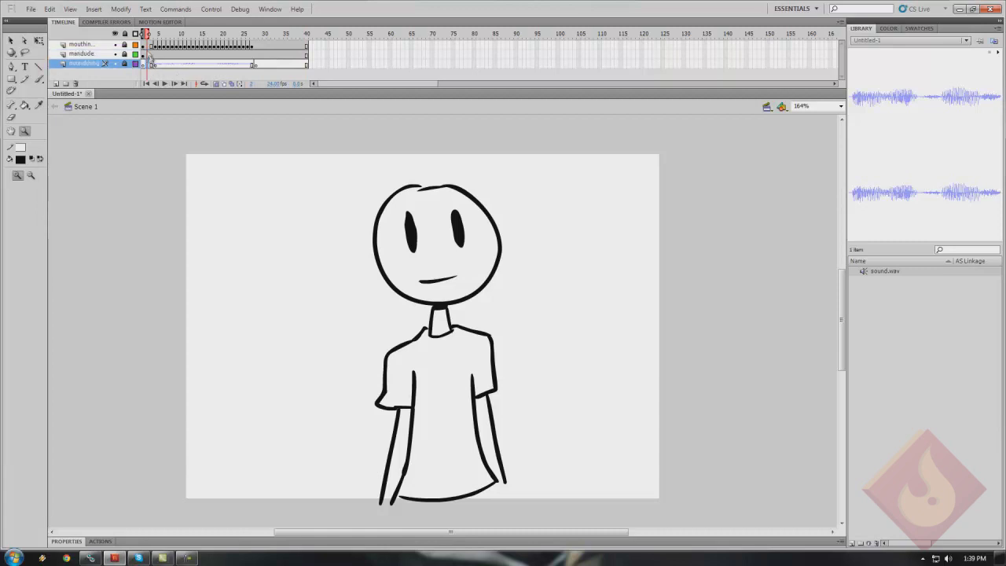
left_click(149, 55)
left_click(150, 44)
key("Return")
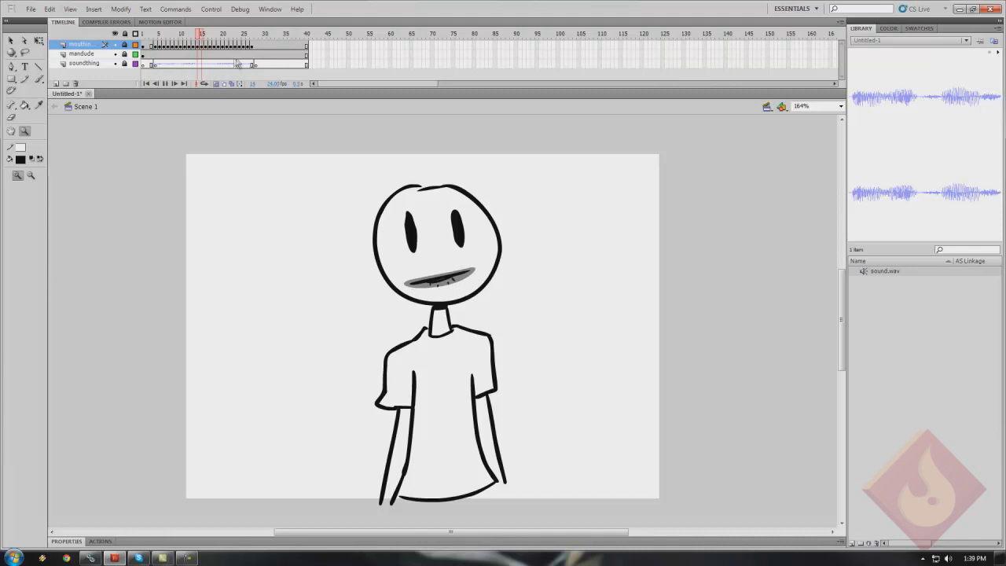